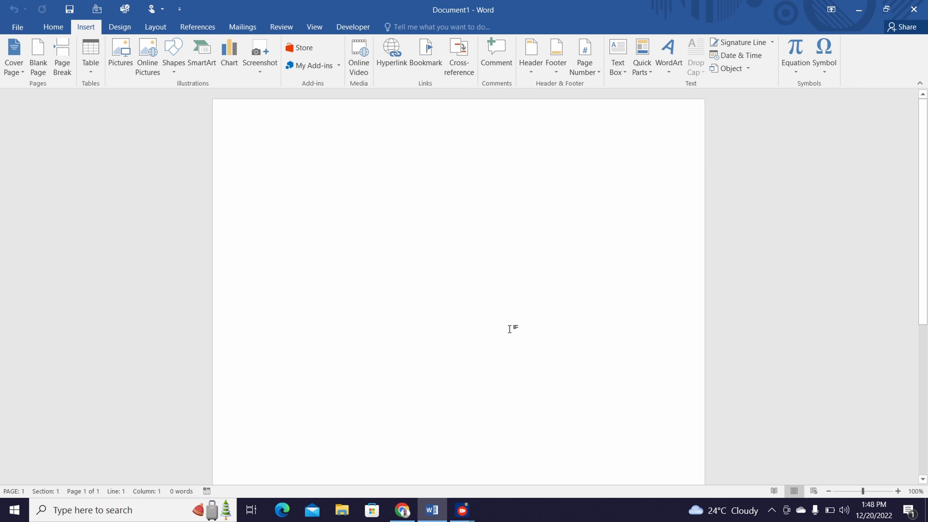
Step: Type the heading 'Referencing', correcting typos, and start a new line beneath it
type("REfe")
key("BackSpace")
key("BackSpace")
key("BackSpace")
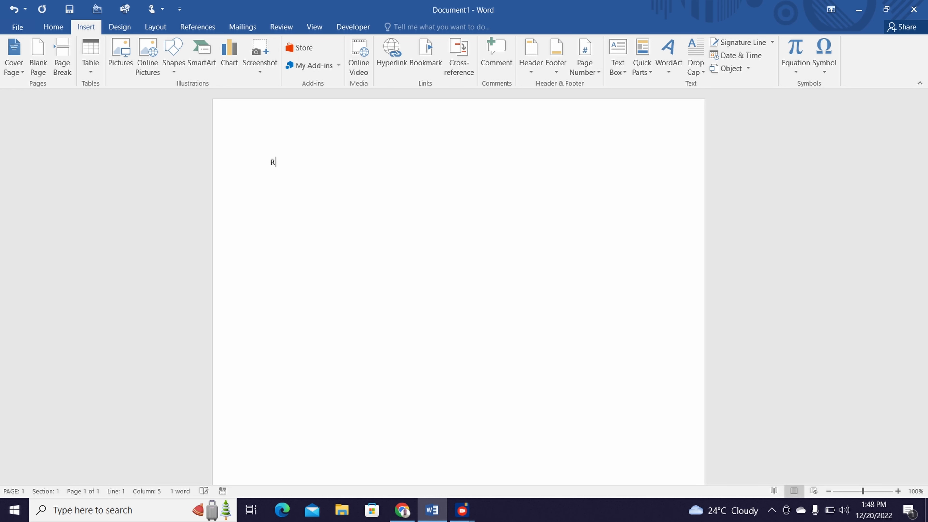
type("er")
key("BackSpace")
key("BackSpace")
type("ferencing")
key("Return")
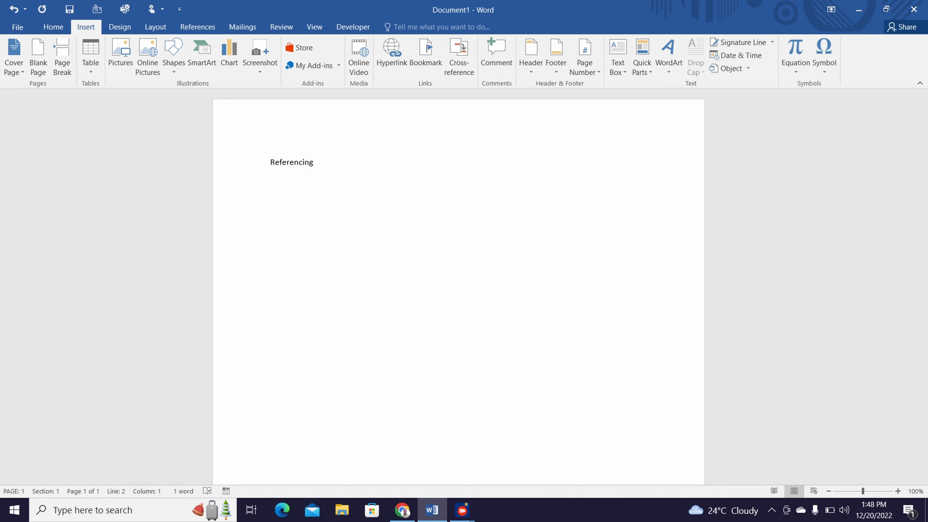
Step: On the References tab, type 'Most papers talk about effects of plagiarism. This is seen in the paper written by'
left_click(199, 25)
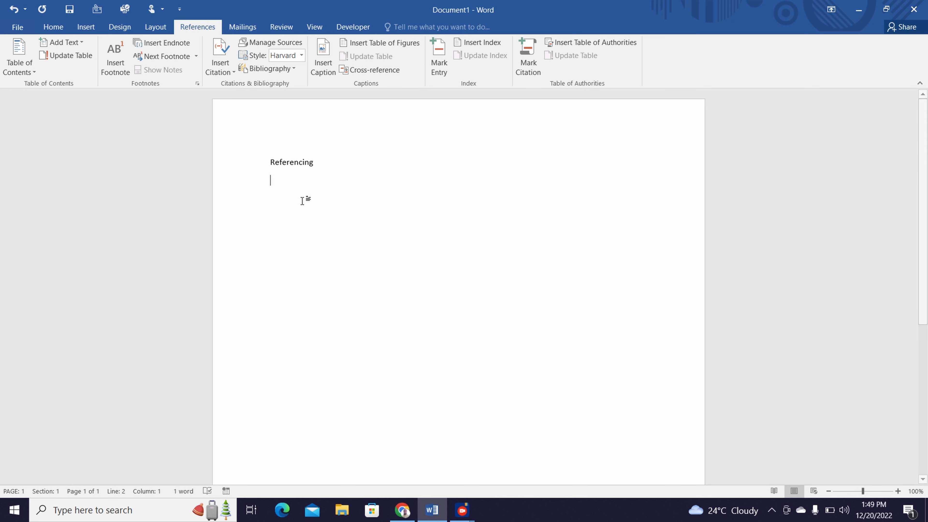
type("Most ")
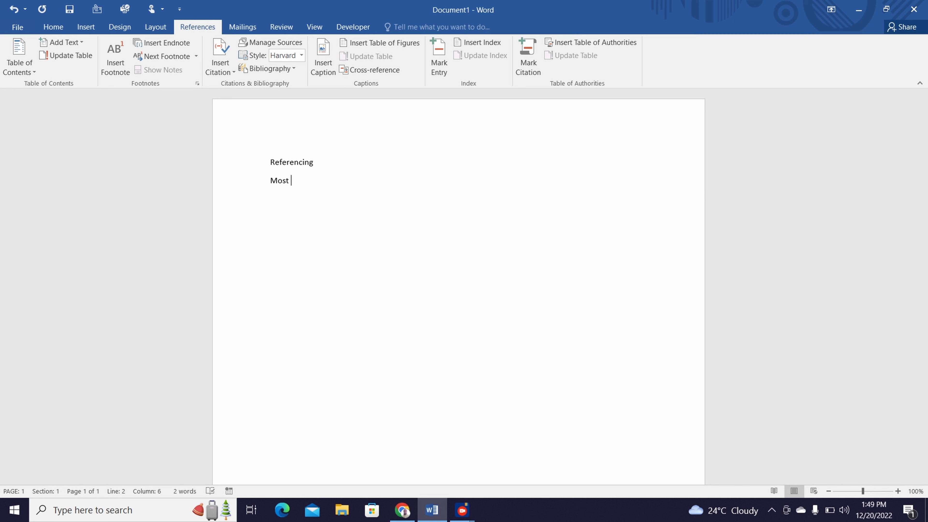
type("papers talk about effects ")
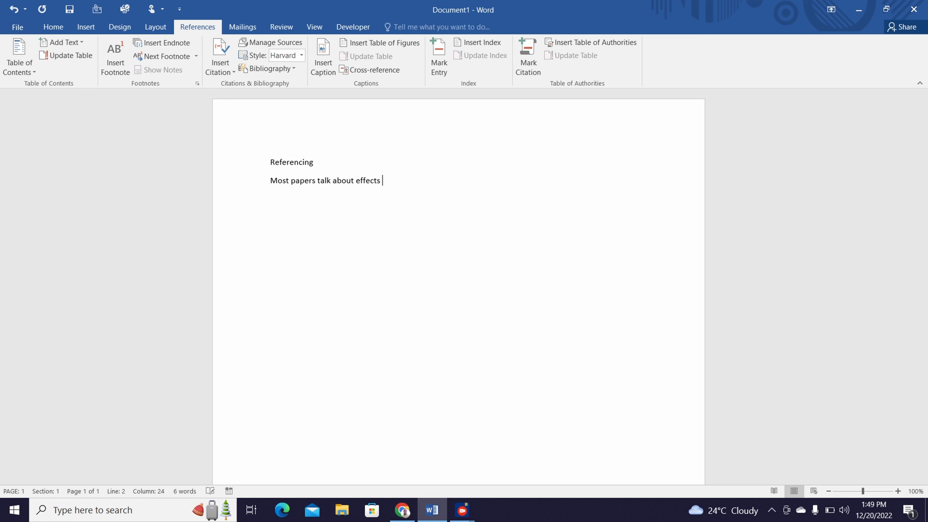
type("of plagiarism. This is ")
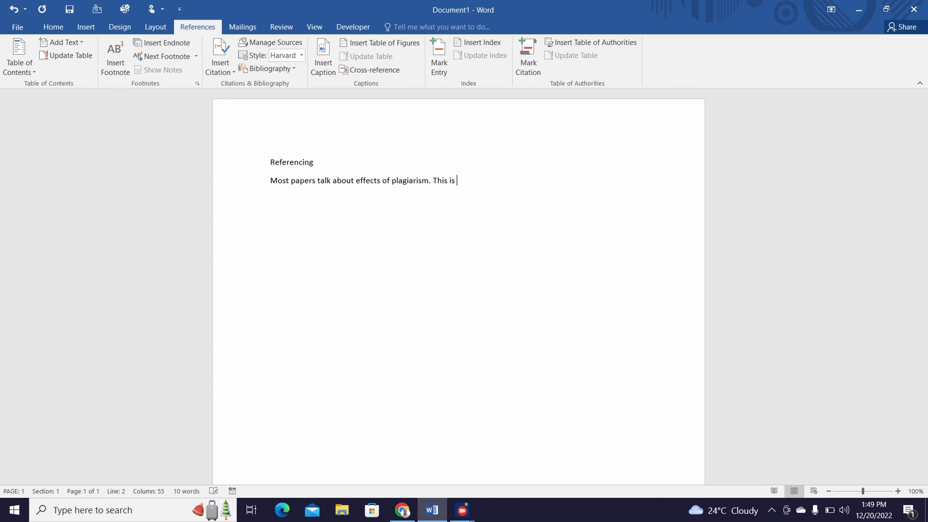
type("seen in the paper writtt")
key("BackSpace")
type("en by")
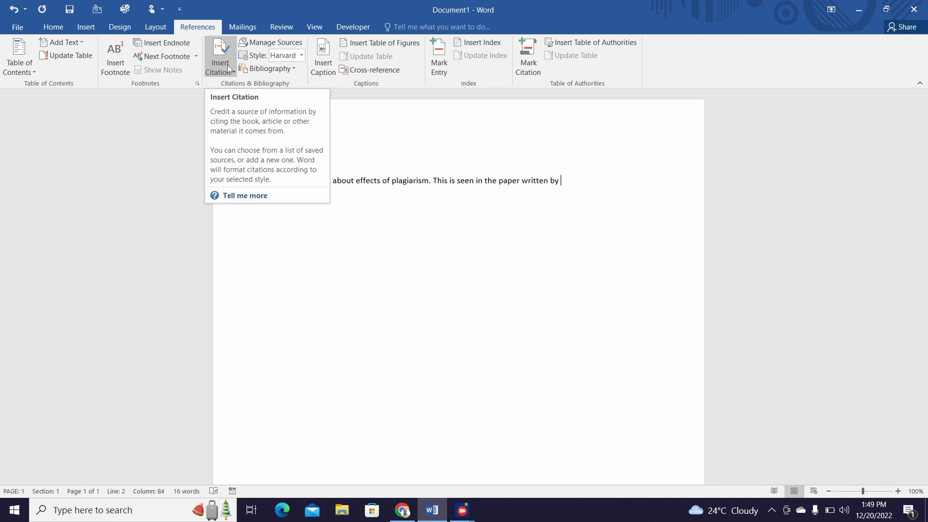
Step: Pick IEEE from the References citation Style list
left_click(301, 55)
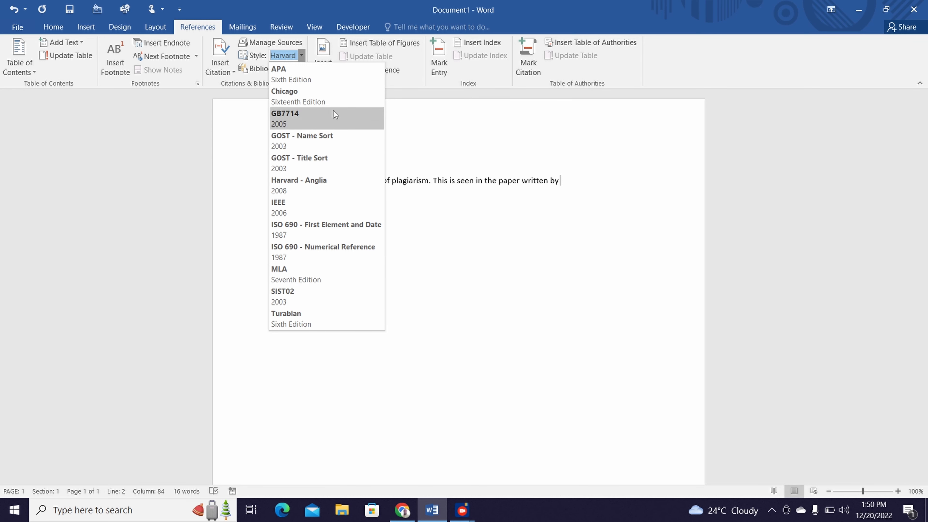
left_click(310, 202)
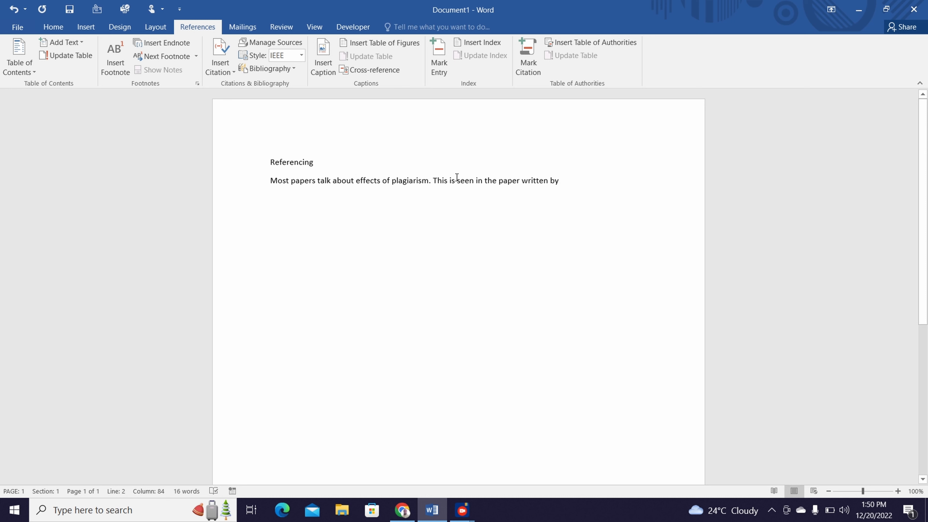
Step: Start a new Journal Article source and enter the author's name
left_click(231, 69)
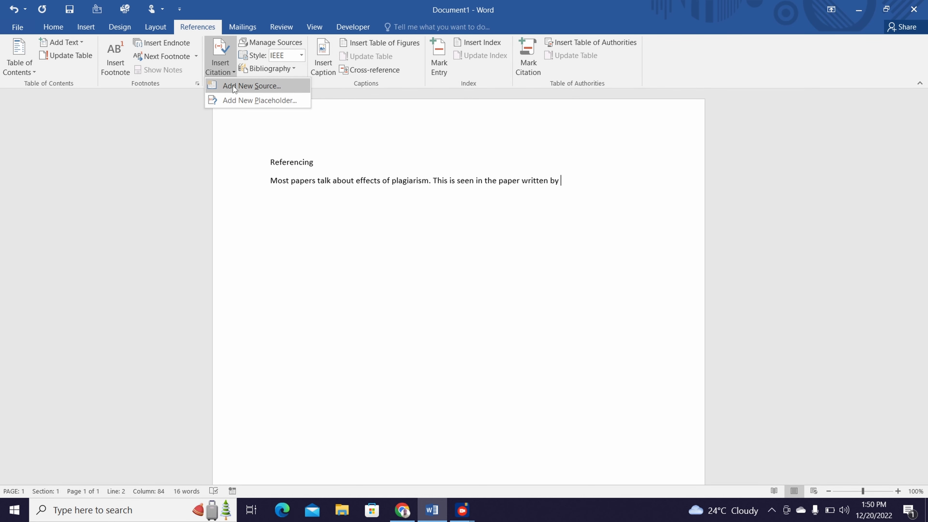
left_click(232, 85)
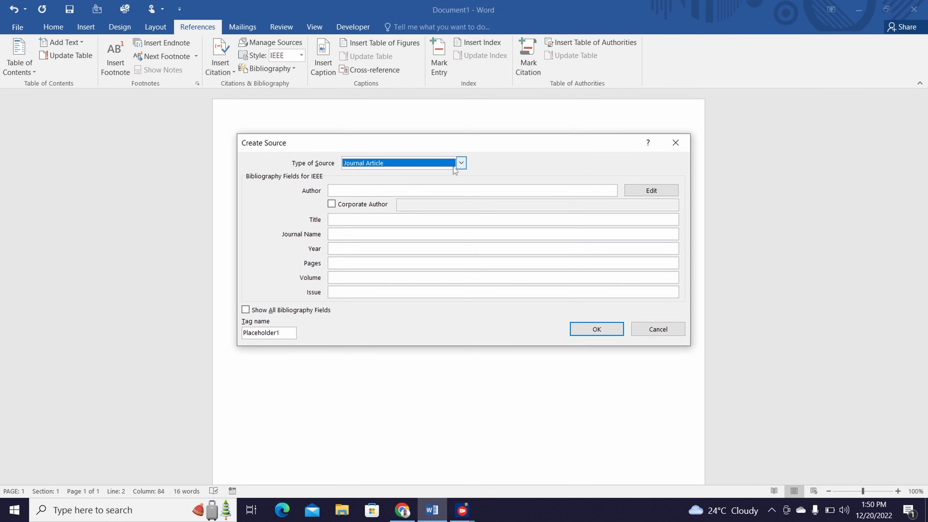
left_click_drag(522, 151, 524, 210)
left_click(464, 222)
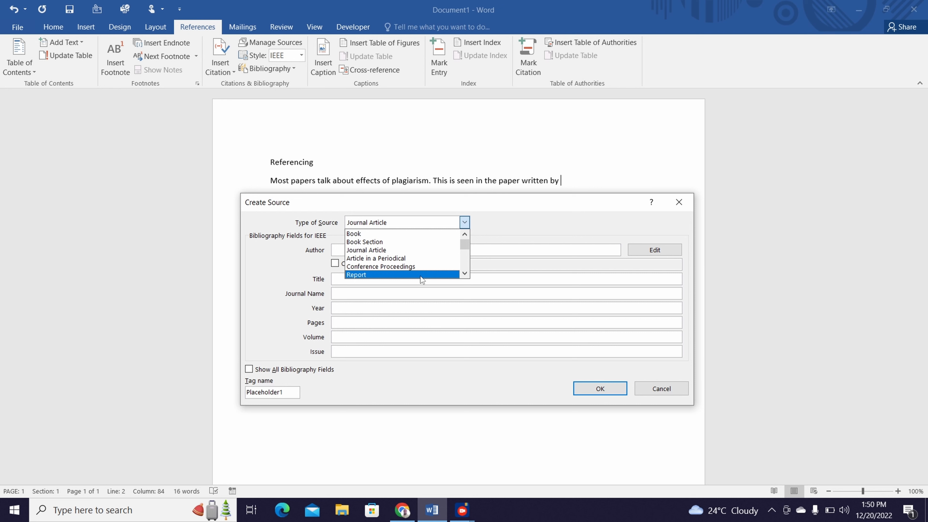
left_click(422, 250)
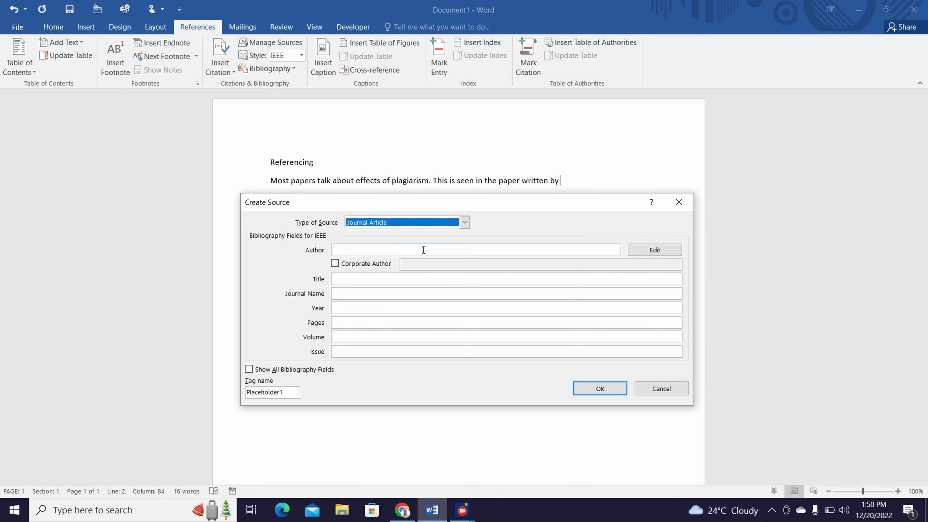
left_click(486, 249)
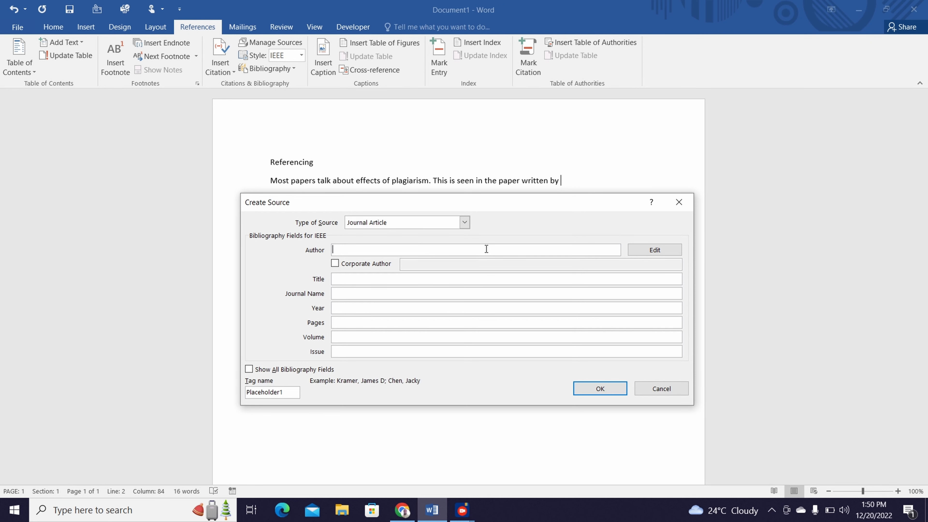
type("Mark si")
key("BackSpace")
key("BackSpace")
type("Simiyu")
Step: Fill in title 'Effects of plagirism', journal Plagiarism, year 2021, pages 20, volume 2, and insert citation [1]
left_click(468, 278)
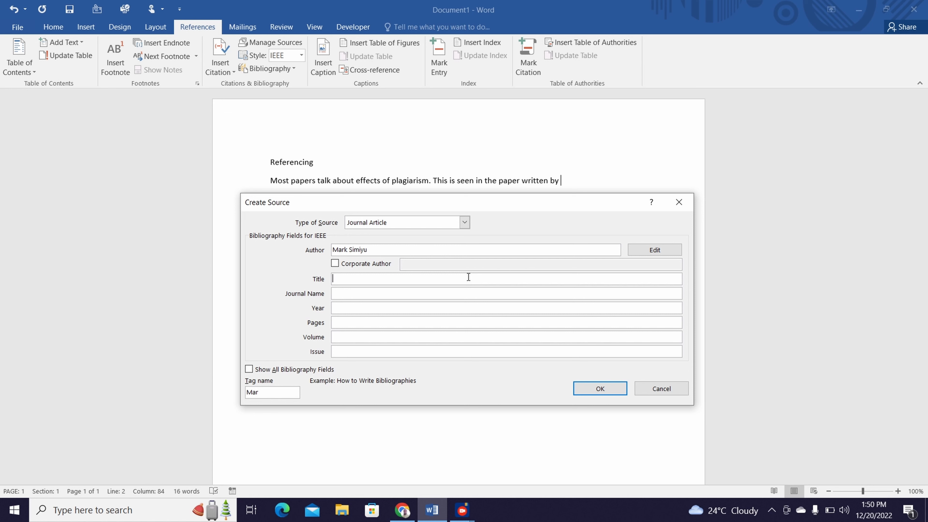
type("Effects of plagirism")
left_click(469, 298)
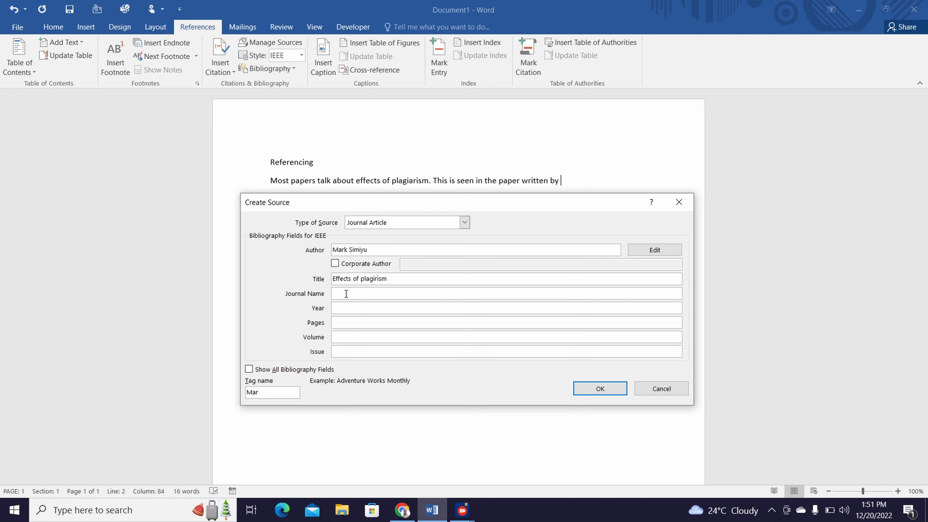
type("Plagiarism")
left_click(347, 307)
type("2021")
left_click(366, 321)
type("20")
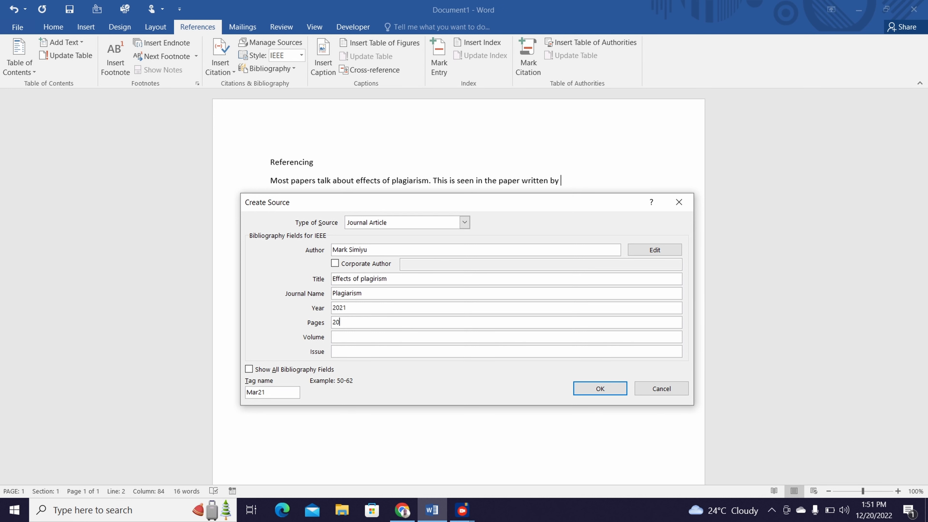
left_click(370, 335)
type("2")
type("Plagia")
type("rism")
left_click(600, 388)
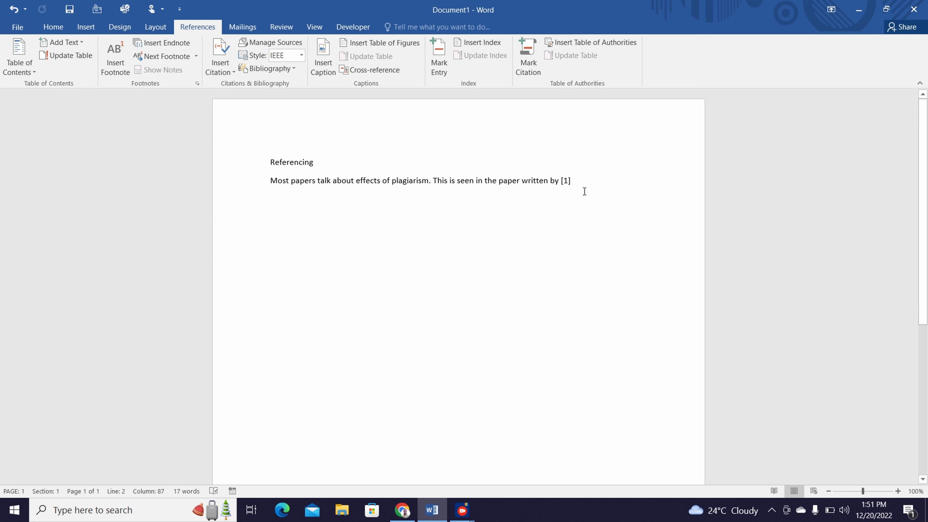
Step: Insert the built-in Bibliography below the text, listing entry [1]
key("ctrl+z")
left_click(290, 70)
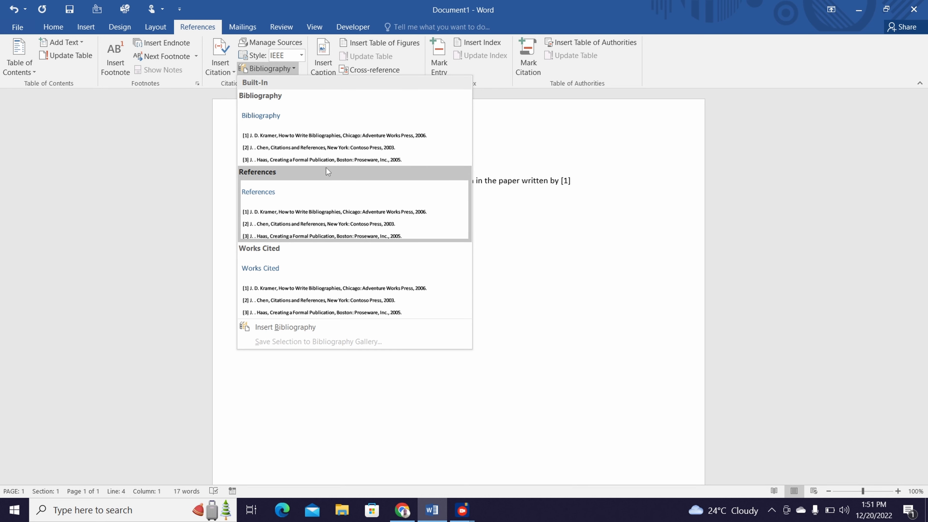
left_click(322, 152)
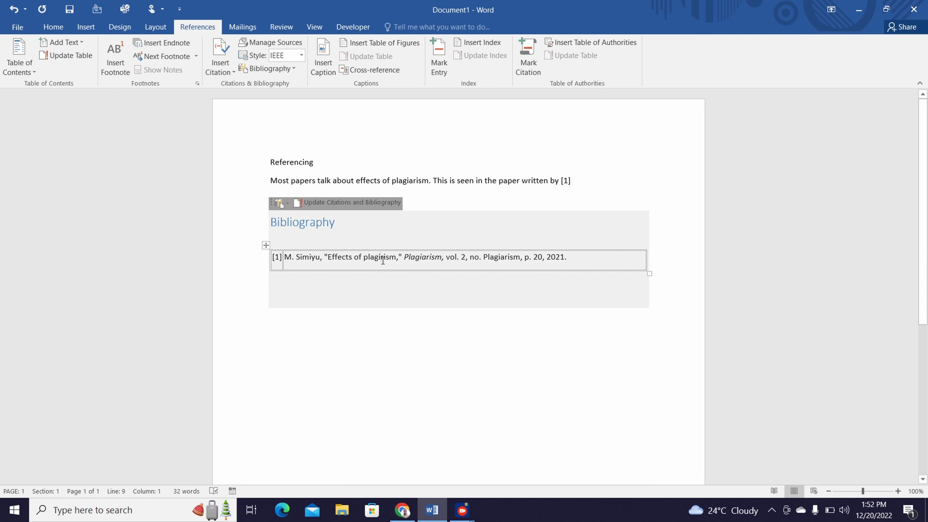
Step: Check the bibliography entry and start a new line after citation [1]
left_click(447, 256)
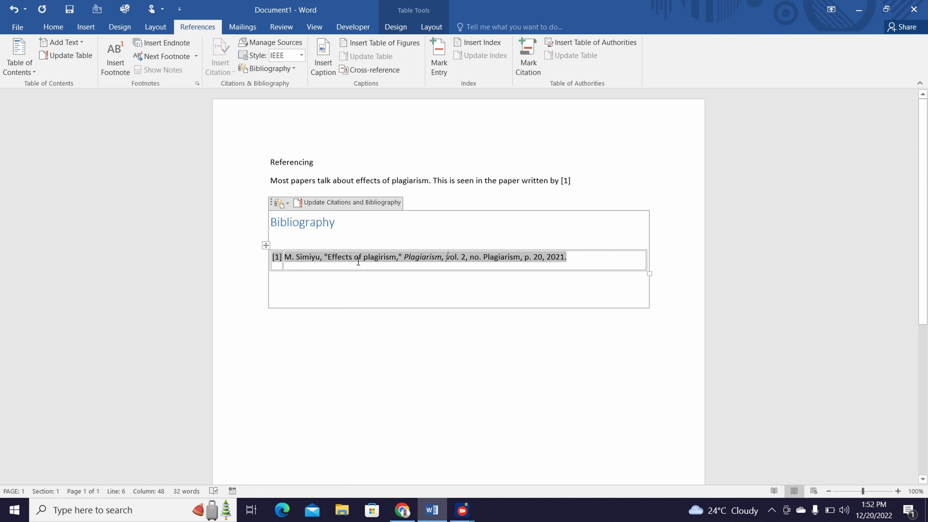
left_click(432, 255)
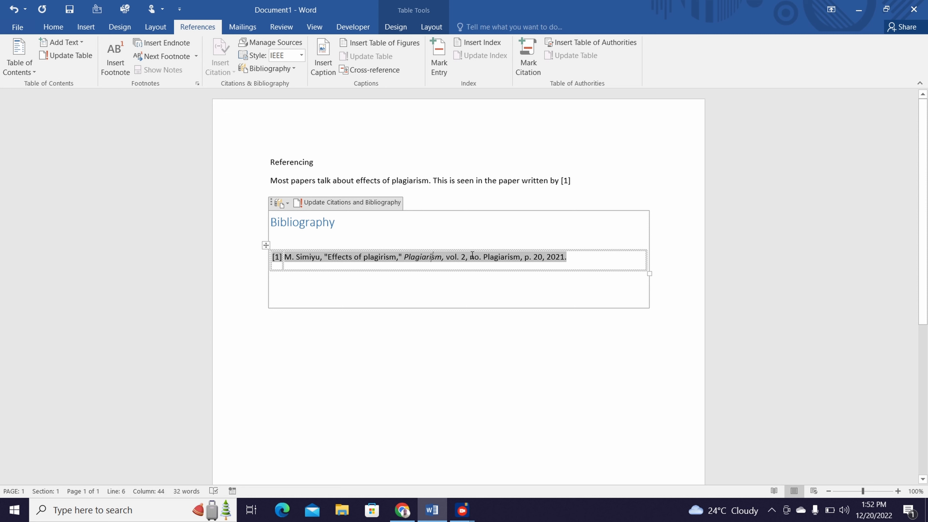
left_click(522, 256)
left_click(595, 191)
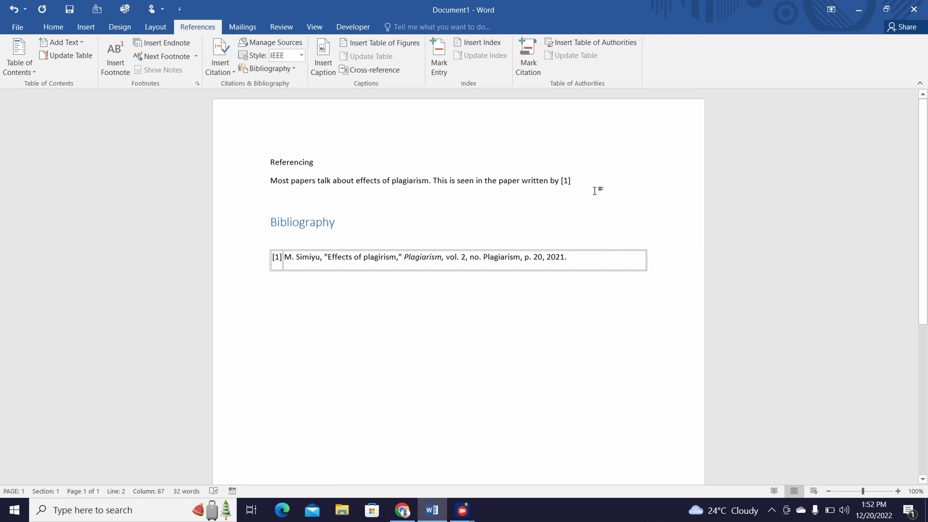
key("Return")
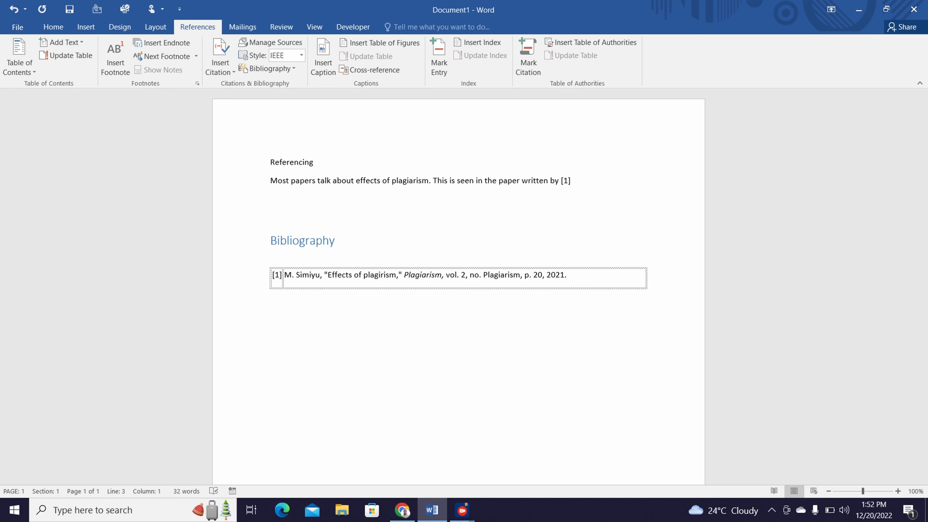
Step: Create a new source with the author's name and title 'Academic Integrity'
left_click(227, 70)
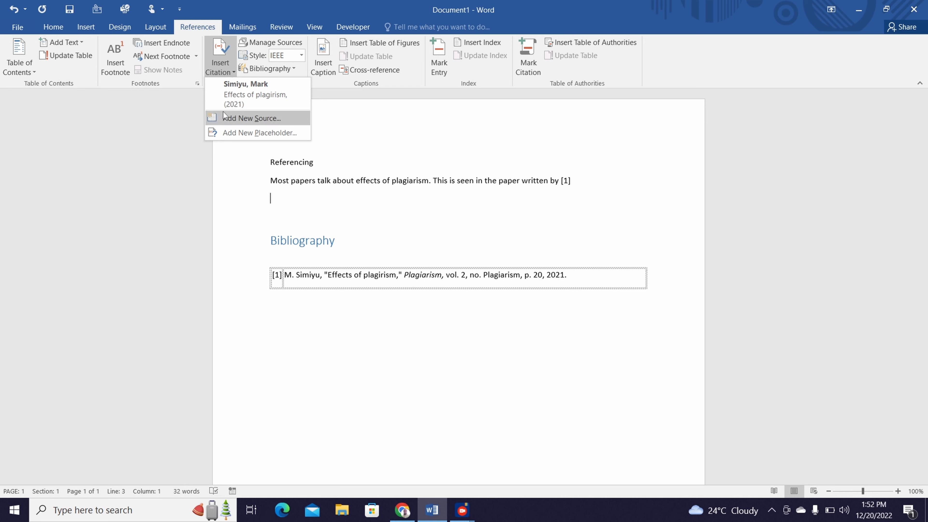
left_click(252, 118)
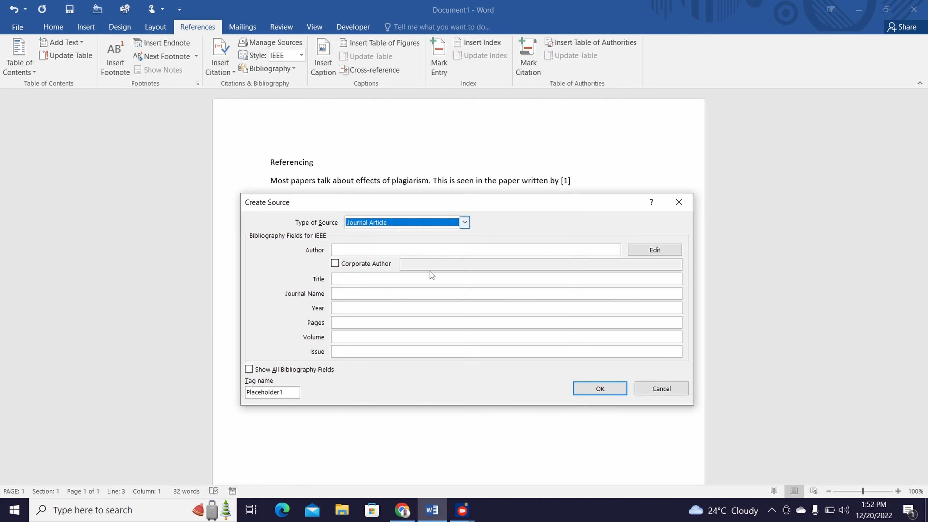
left_click(393, 250)
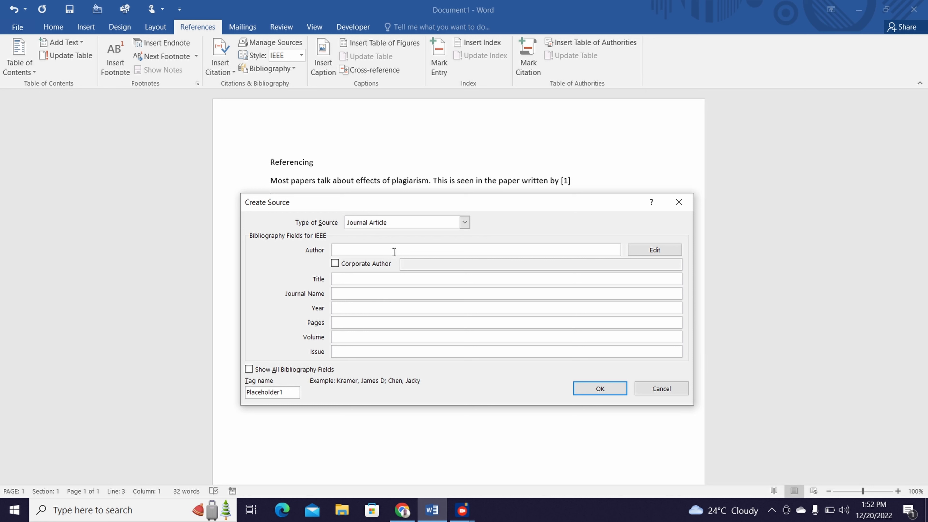
type("Elphas Mushimuli")
left_click(393, 278)
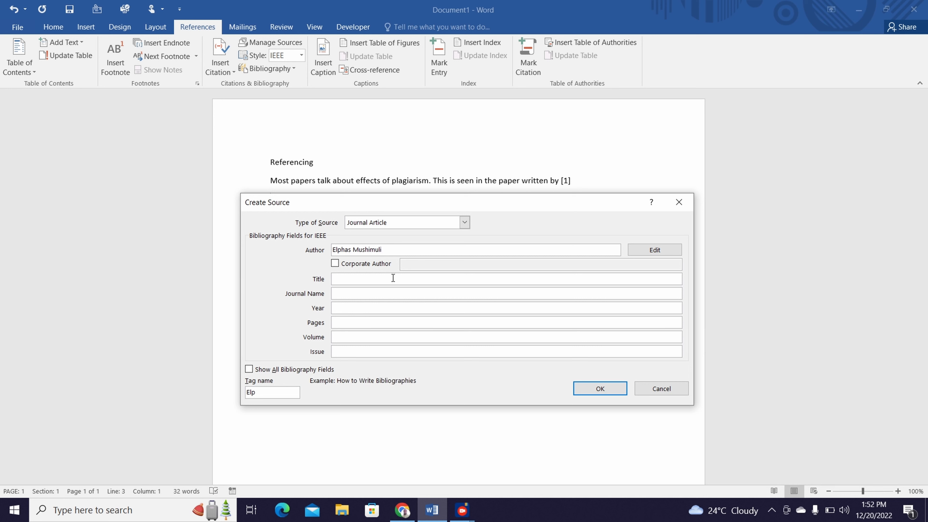
type("Academic Integrity")
Step: Enter journal Academic Integrity, year 2022, pages 12-20, volume 2, and insert citation [2]
left_click(397, 291)
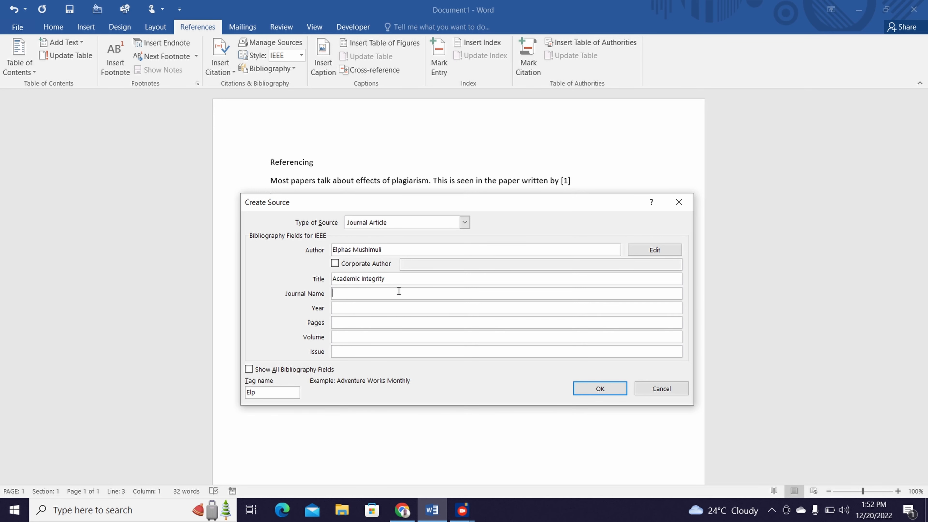
type("Academic Integrity")
left_click(399, 306)
type("2022")
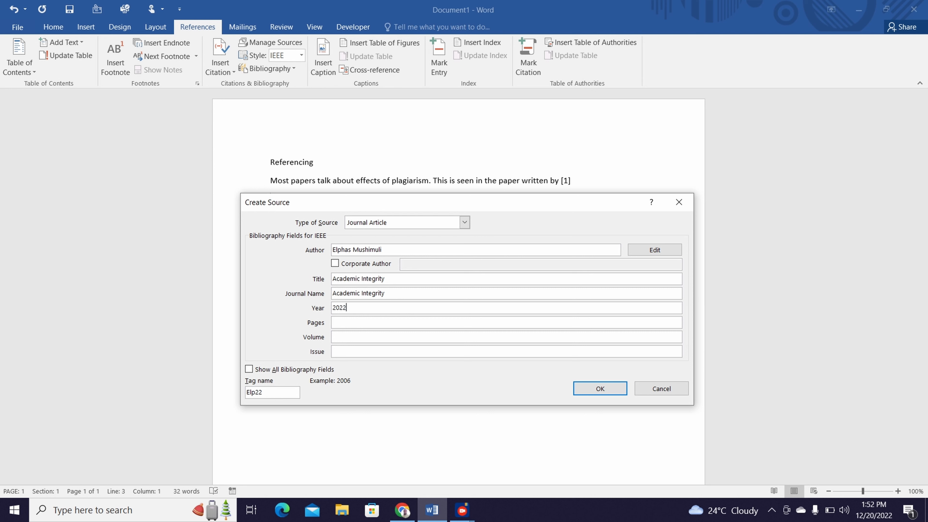
left_click(404, 320)
type("50")
key("BackSpace")
key("BackSpace")
type("12")
type("*20")
key("BackSpace")
key("BackSpace")
key("BackSpace")
type("-20")
left_click(426, 337)
type("2")
left_click(616, 392)
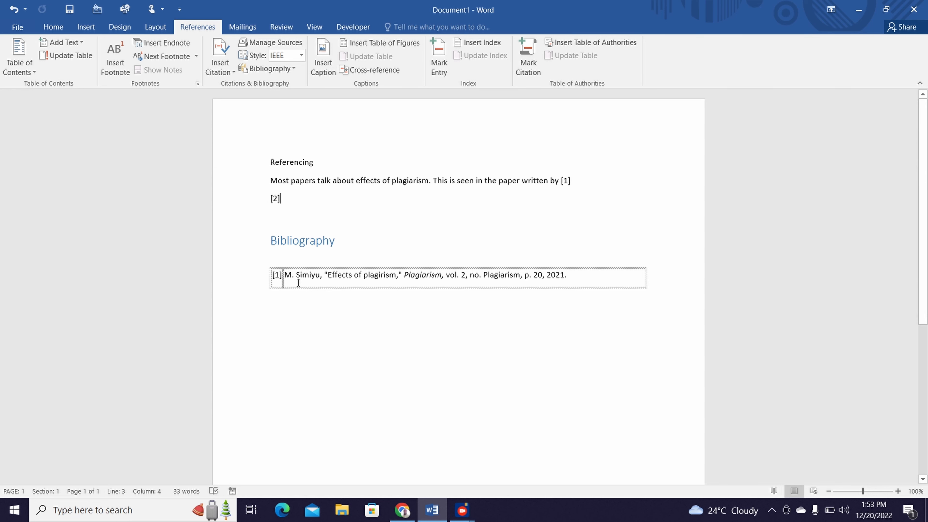
Step: Update the bibliography to add entry [2] and start a new line after citation [2]
left_click(312, 252)
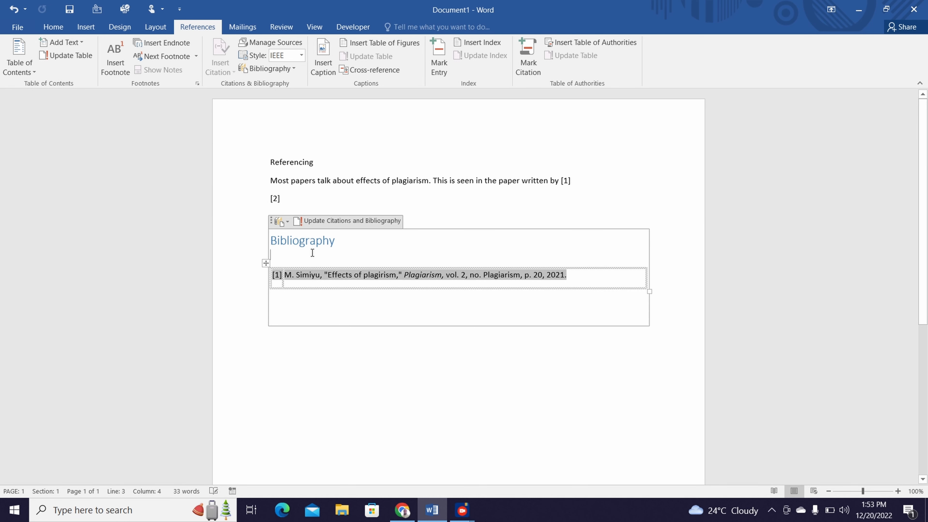
left_click(333, 222)
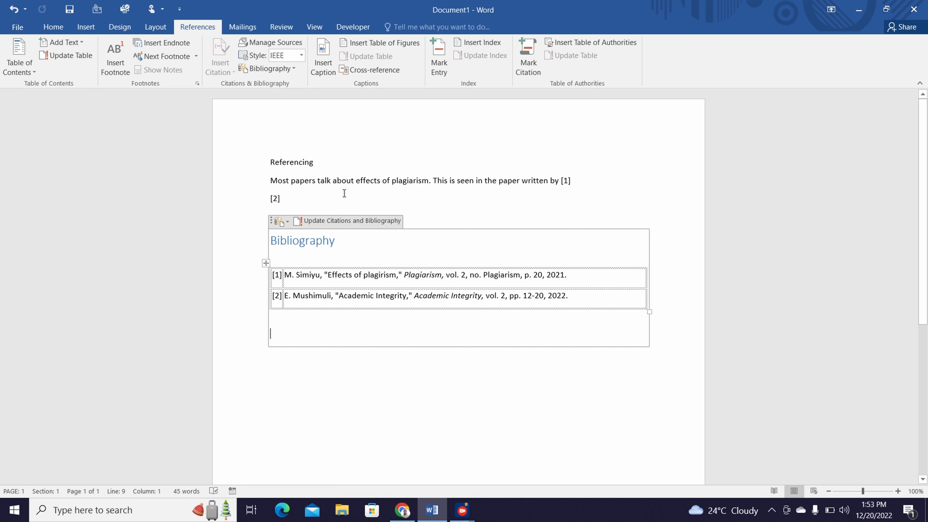
left_click(305, 197)
key("Return")
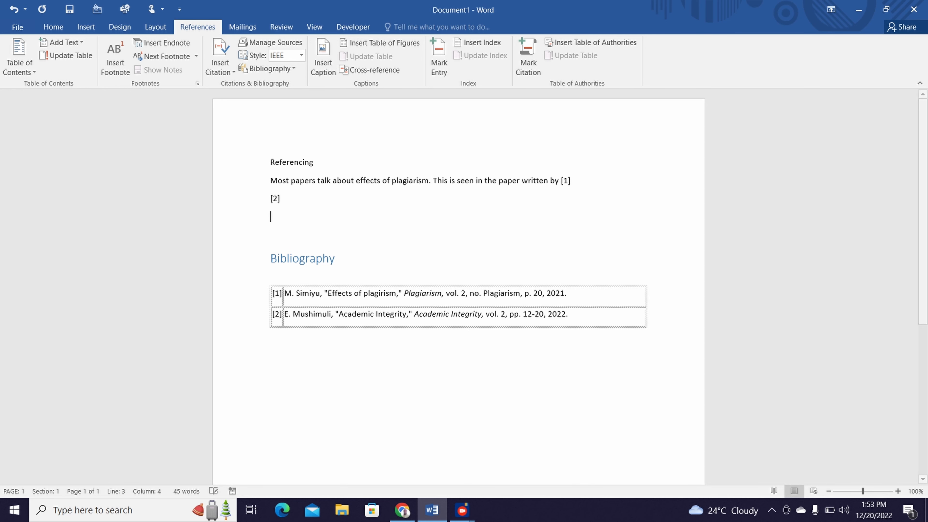
left_click(226, 69)
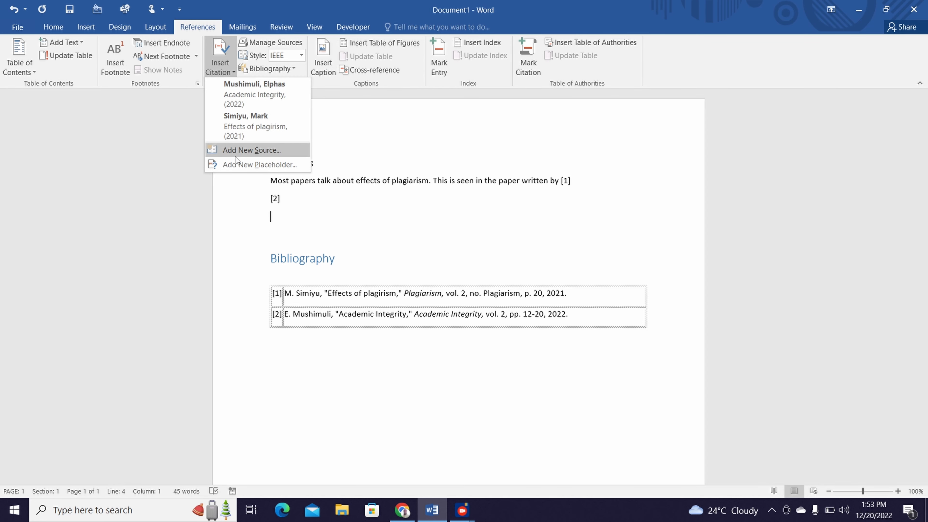
Step: Add a new source with the author's name and title 'Reinforcing trust in academic writing'
left_click(235, 156)
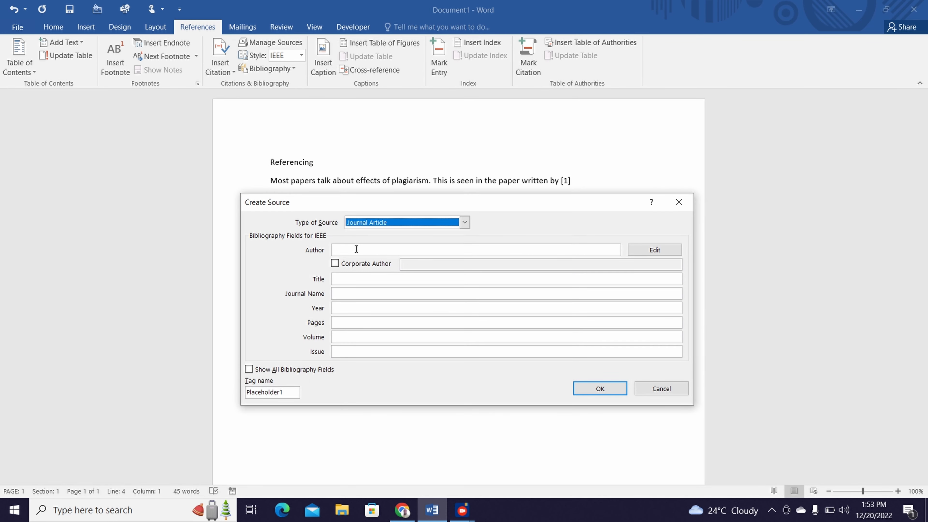
left_click(356, 249)
type("S")
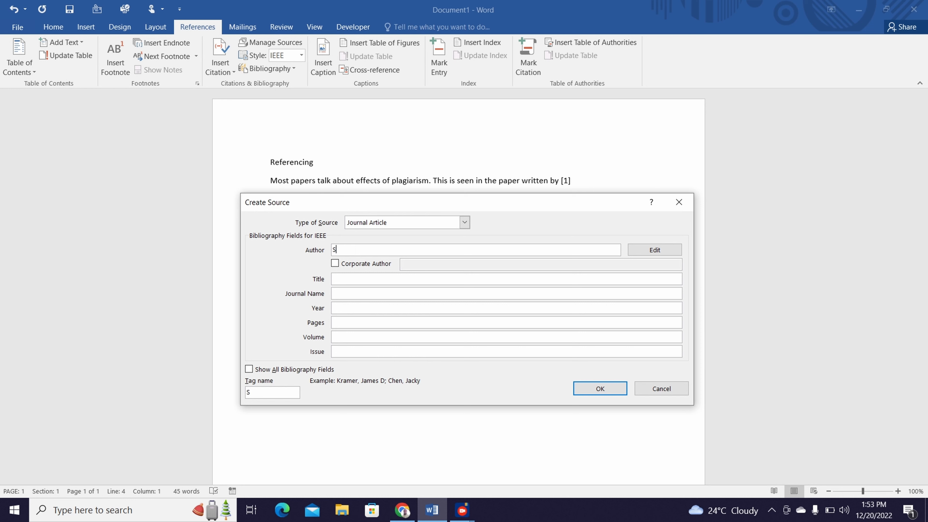
type("tephanie Mary")
left_click(354, 275)
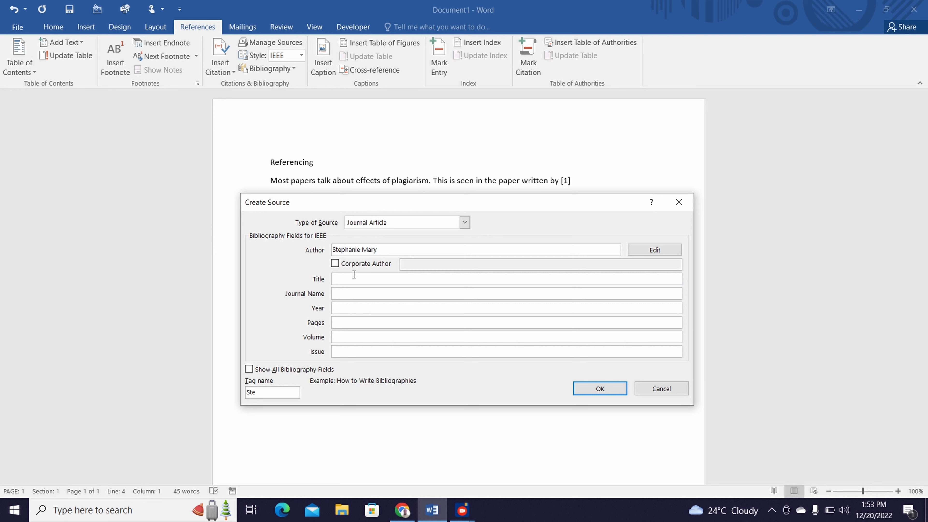
type("Reinforcing trust in academic writing")
Step: Enter journal Acadimics, year 2022, volume 2, and insert citation [3]
left_click(382, 293)
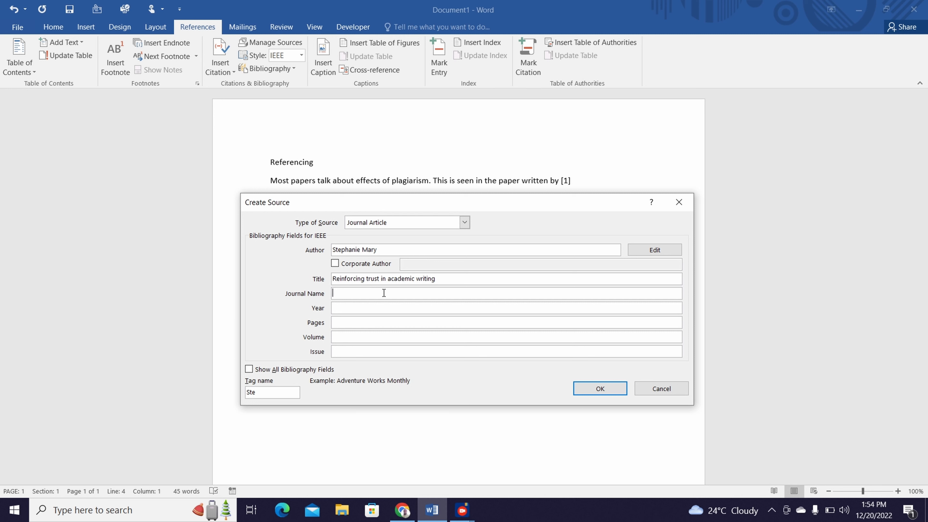
type("Acadimics")
left_click(412, 307)
type("2022")
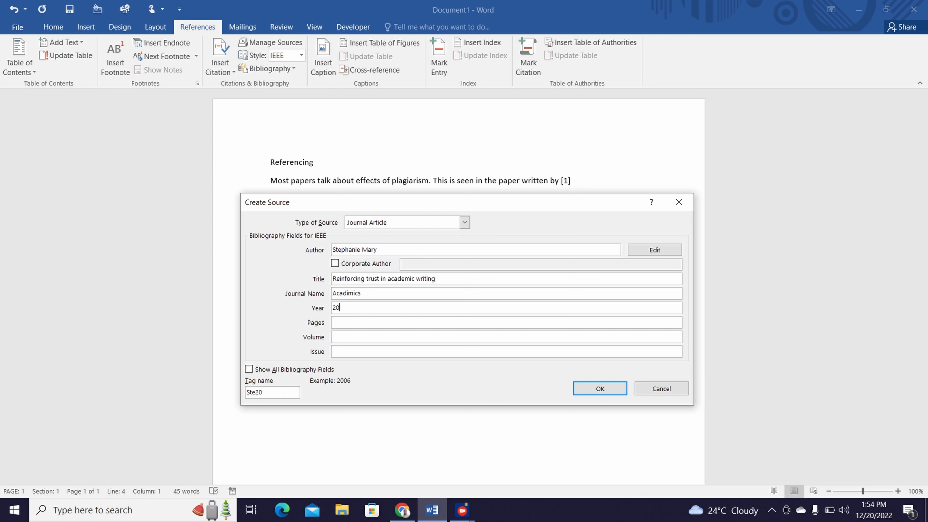
left_click(381, 333)
type("2")
left_click(581, 388)
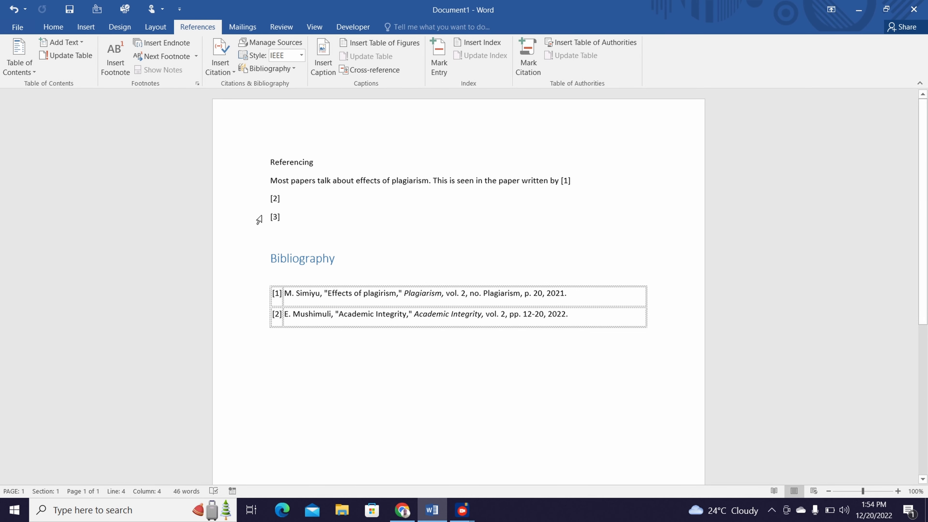
Step: Update the bibliography to list entry [3] and place the cursor below it
left_click(316, 319)
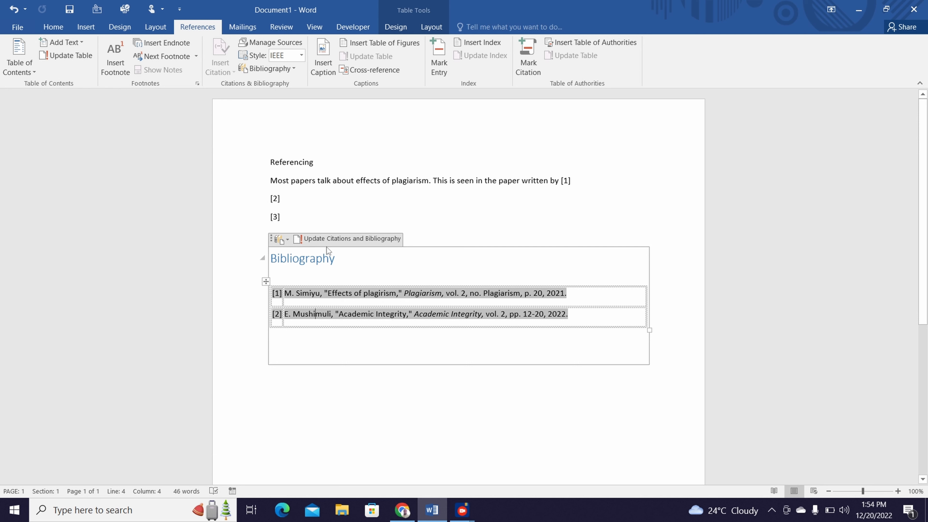
left_click(330, 240)
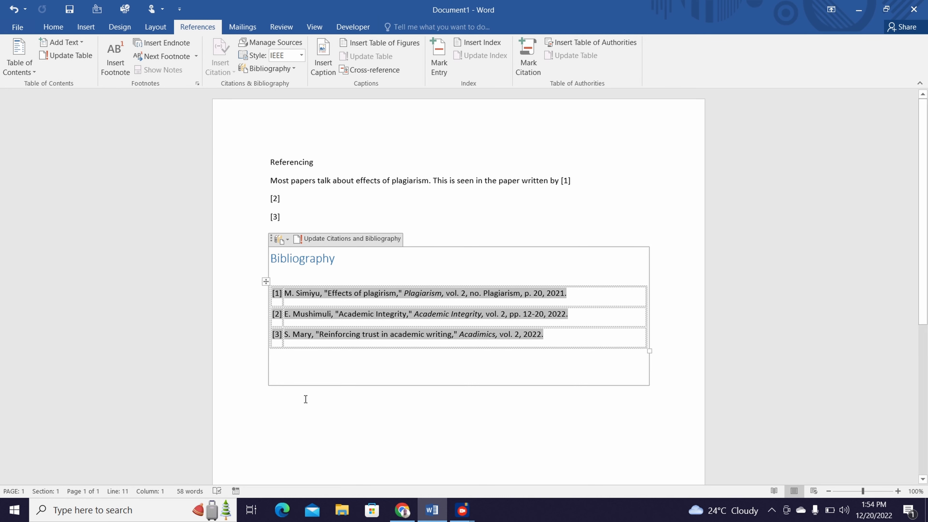
left_click(455, 442)
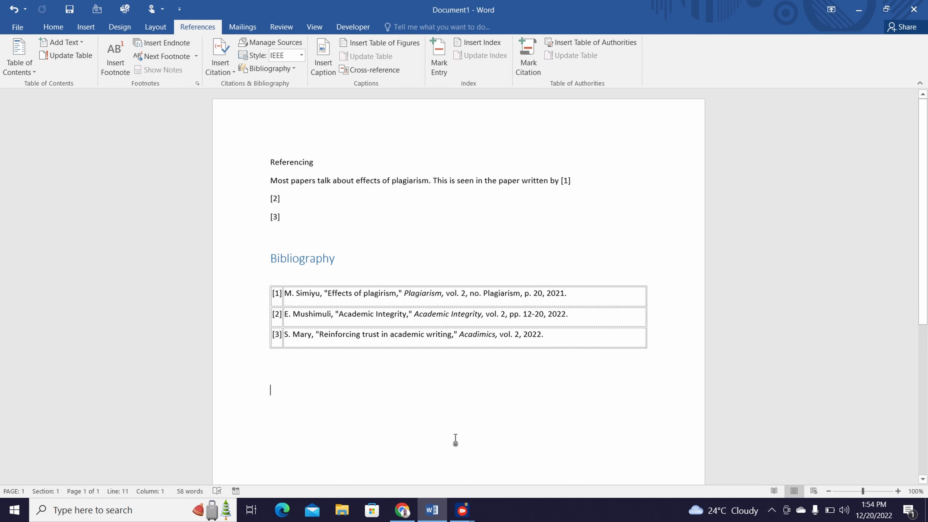
left_click(382, 384)
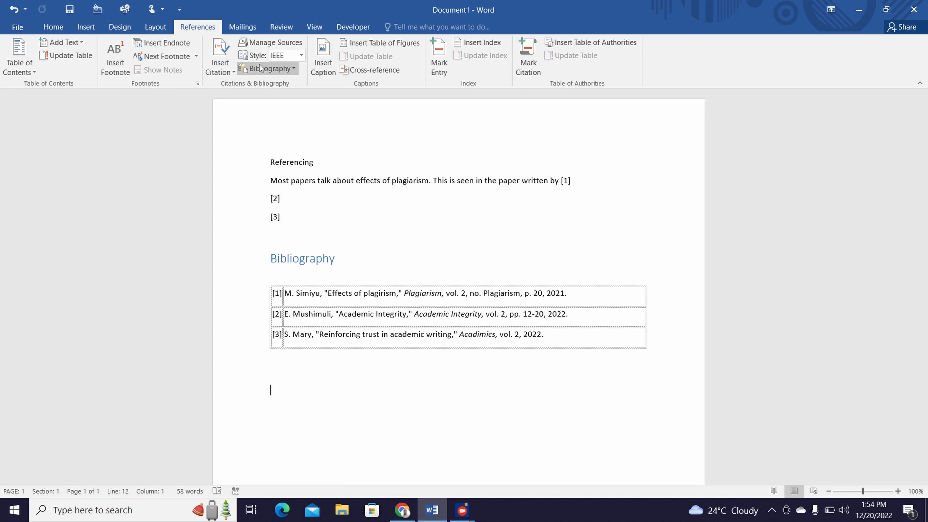
Step: Try the Harvard - Anglia citation style, then switch to APA
left_click(301, 56)
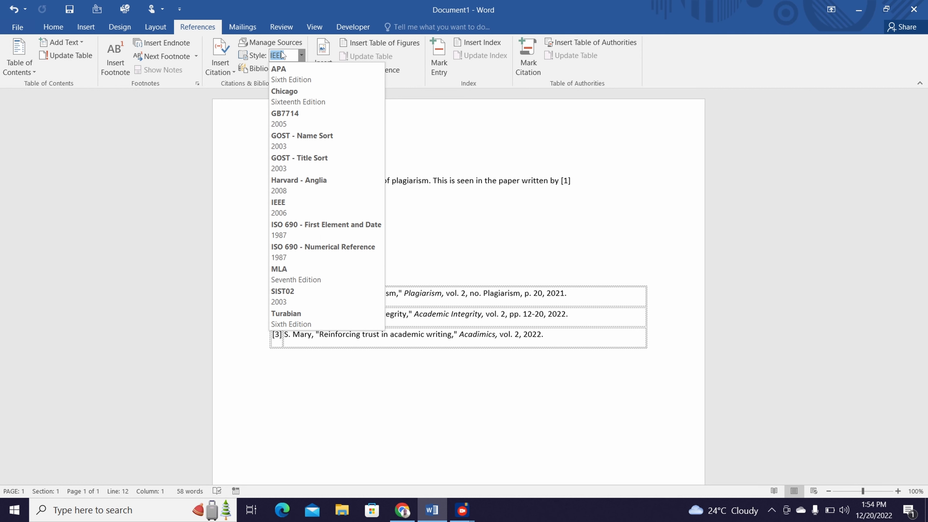
type("Harvard")
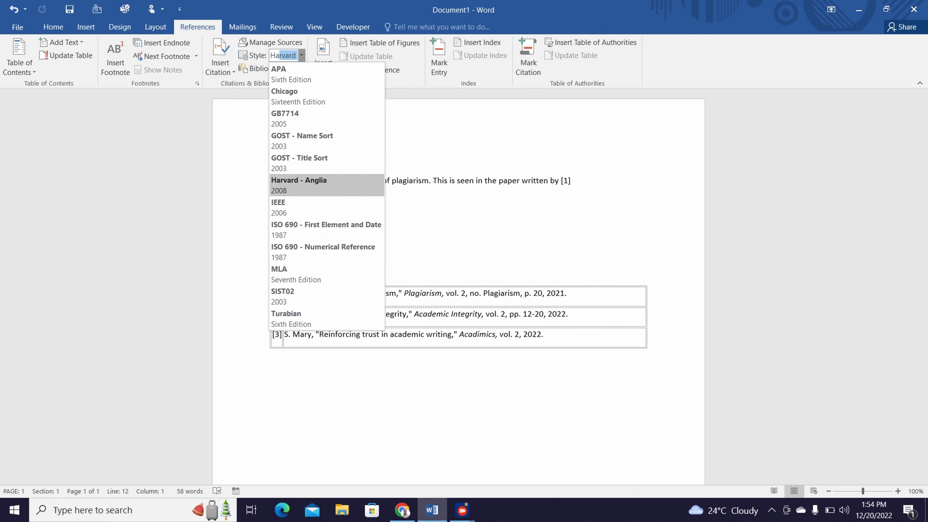
left_click(294, 179)
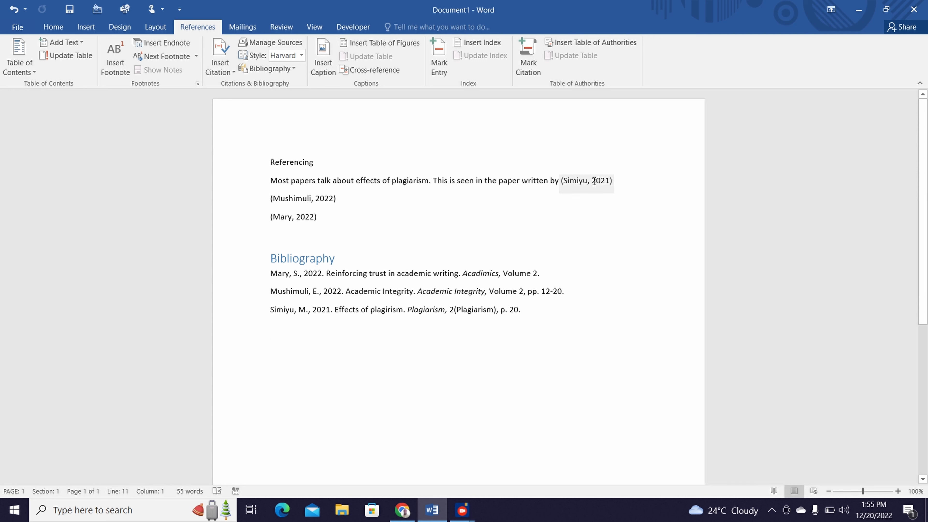
left_click(304, 51)
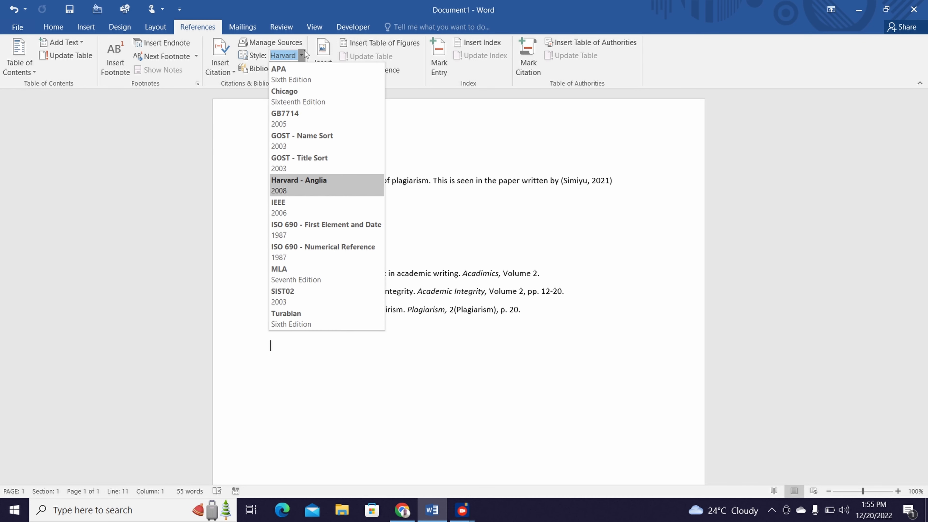
left_click(308, 83)
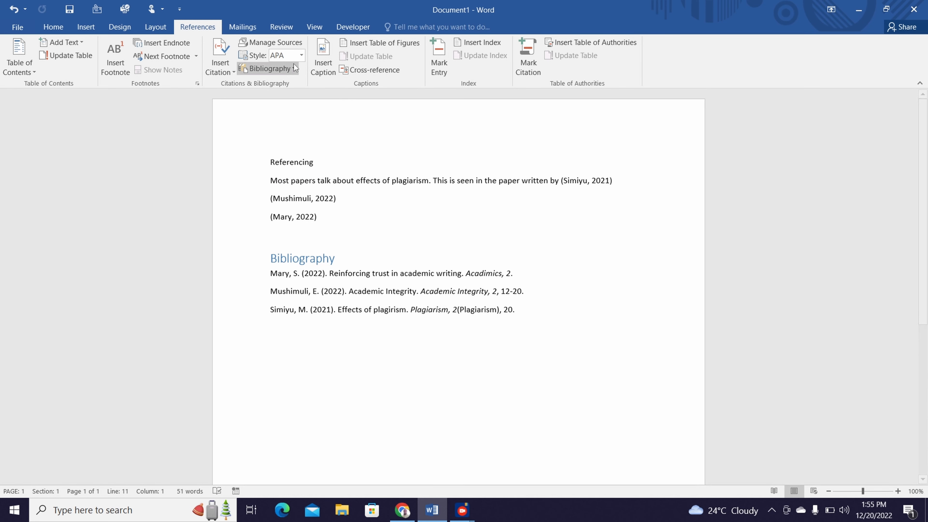
Step: Switch to ISO 690 First Element and Date style, then to Turabian
left_click(302, 57)
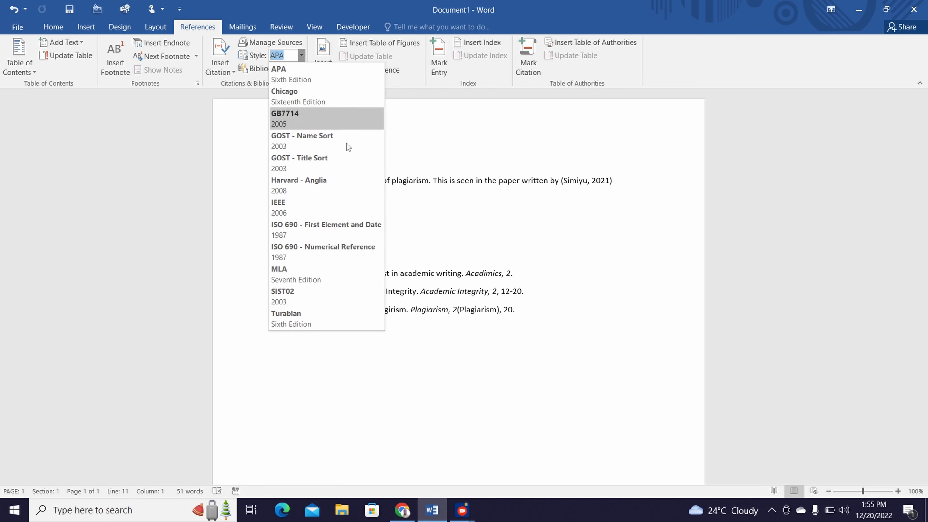
left_click(372, 229)
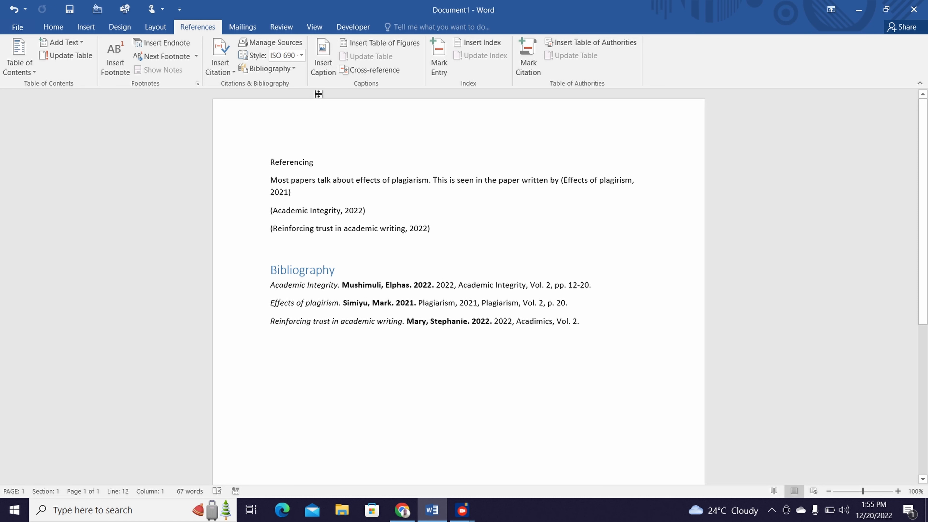
left_click(300, 55)
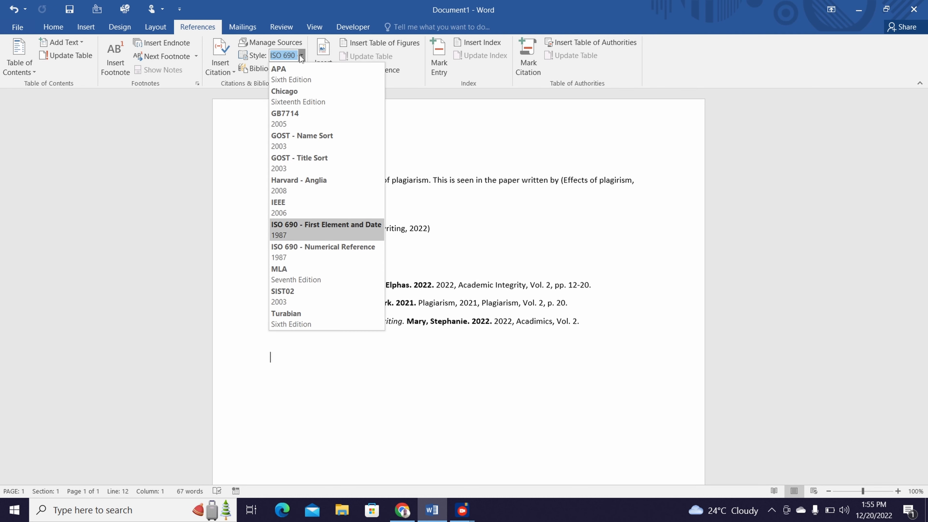
left_click(349, 319)
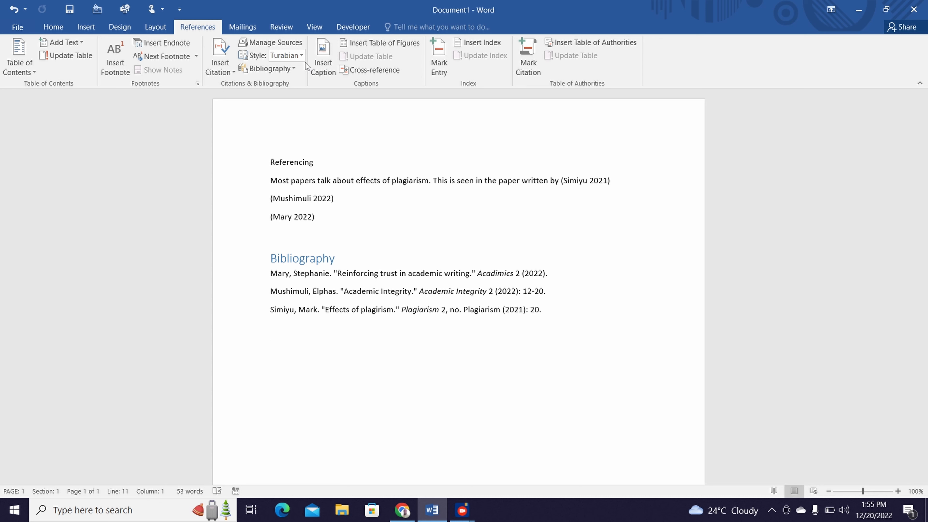
Step: Set the citation style back to IEEE
left_click(302, 55)
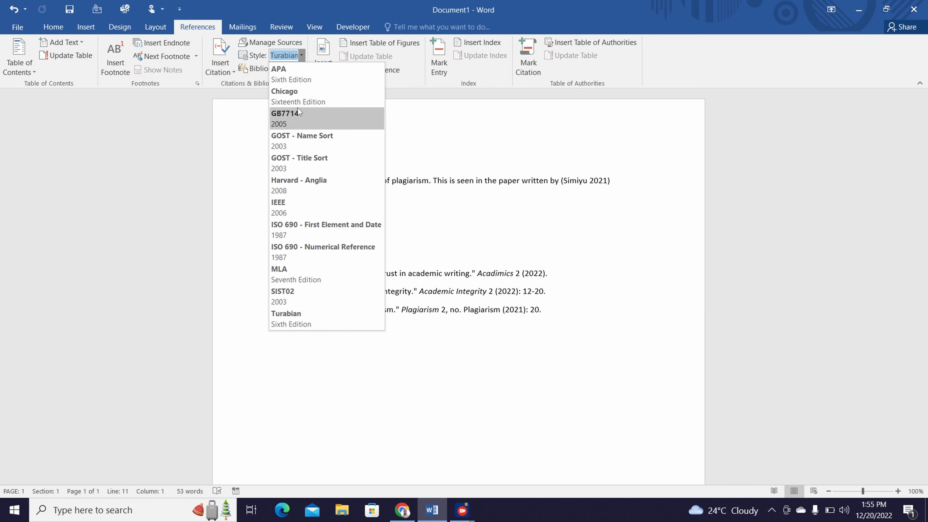
type("IEEE")
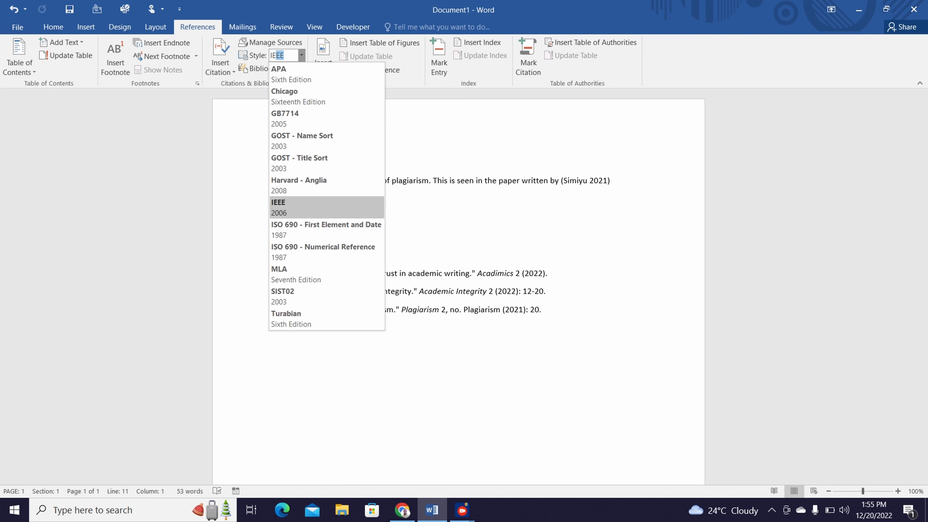
left_click(341, 203)
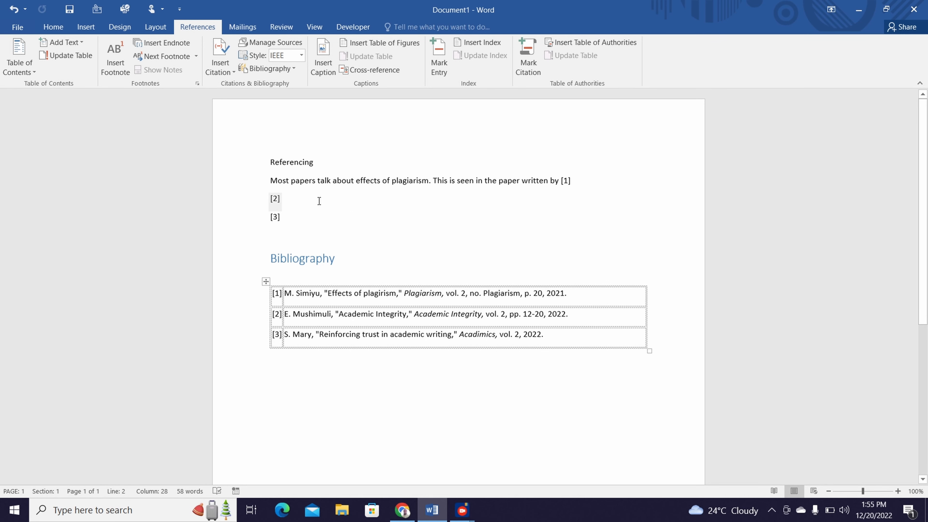
Step: With the caret after citation [2], open the Source Manager and browse the master list
left_click(338, 207)
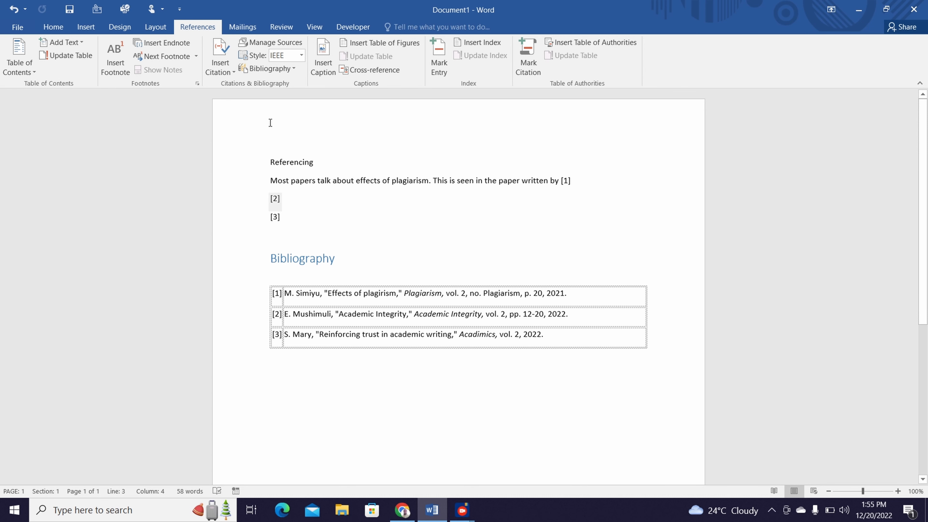
left_click(255, 42)
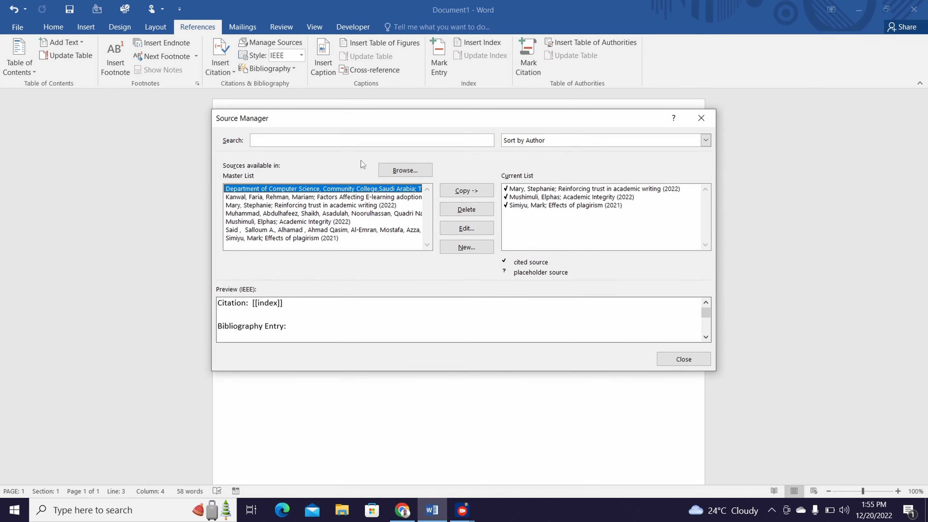
left_click(361, 198)
left_click(360, 206)
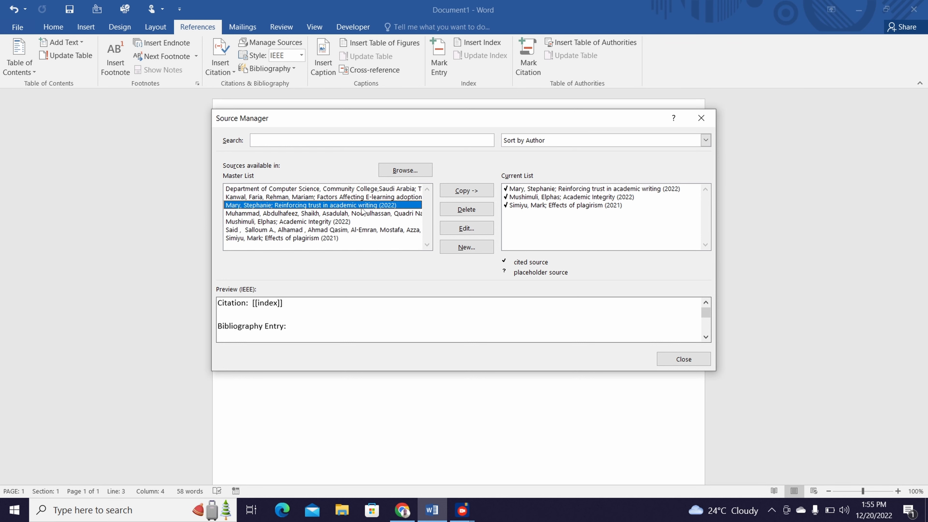
left_click(360, 224)
left_click(360, 232)
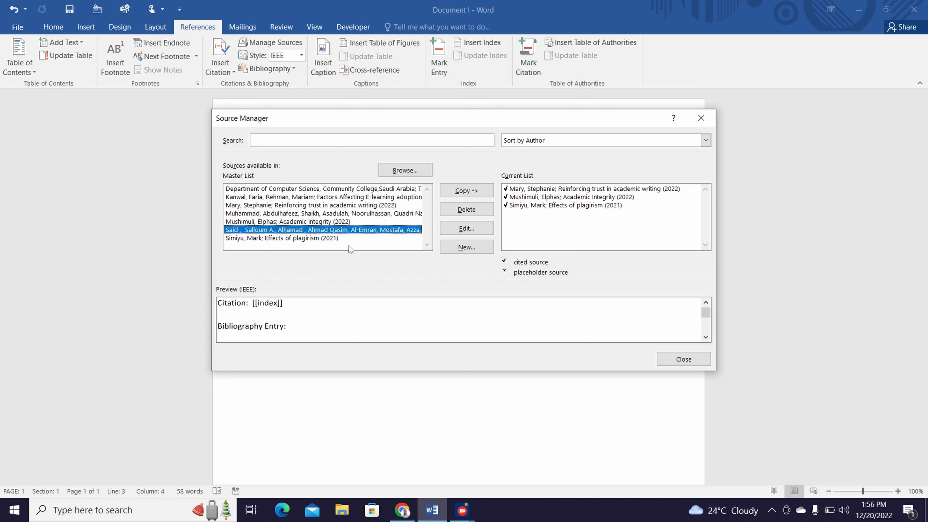
Step: Delete the journal name 'Plagiarism' from the 2021 Effects of plagiarism source, updating both lists
left_click(331, 238)
left_click(465, 228)
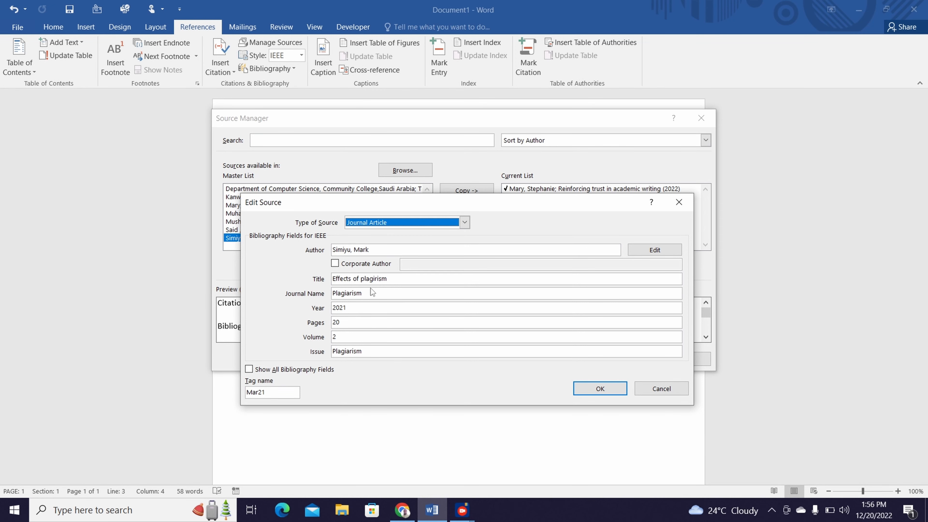
left_click_drag(372, 292, 324, 295)
key("BackSpace")
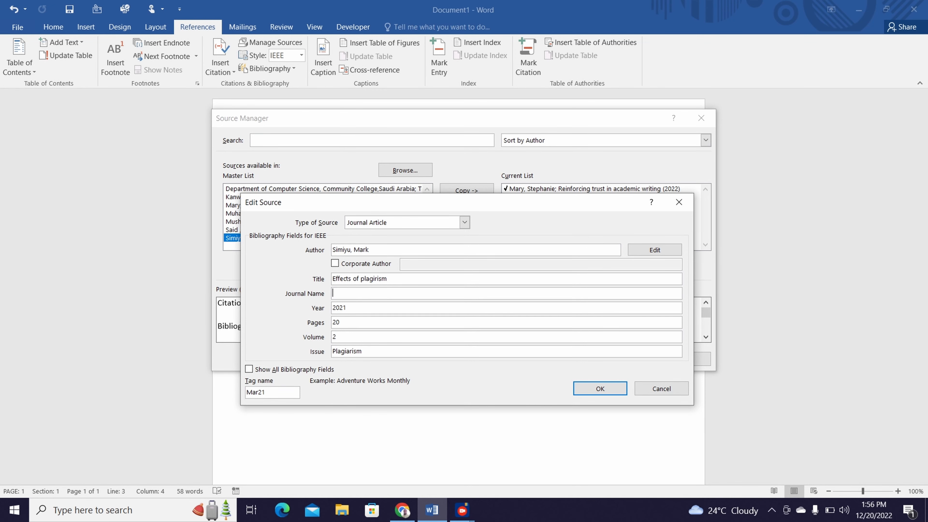
left_click(601, 388)
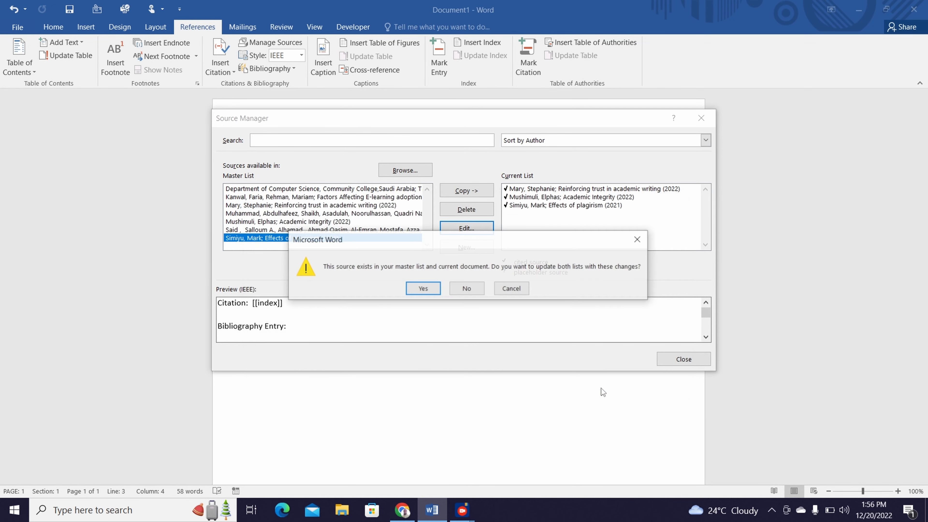
left_click(432, 293)
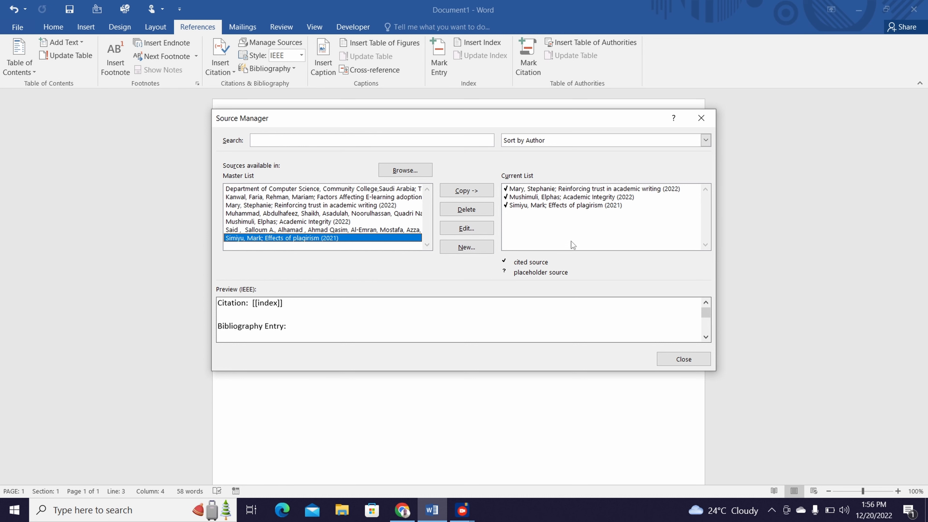
Step: Close the Source Manager and update the bibliography so entry [1] reflects the edited source
left_click(687, 360)
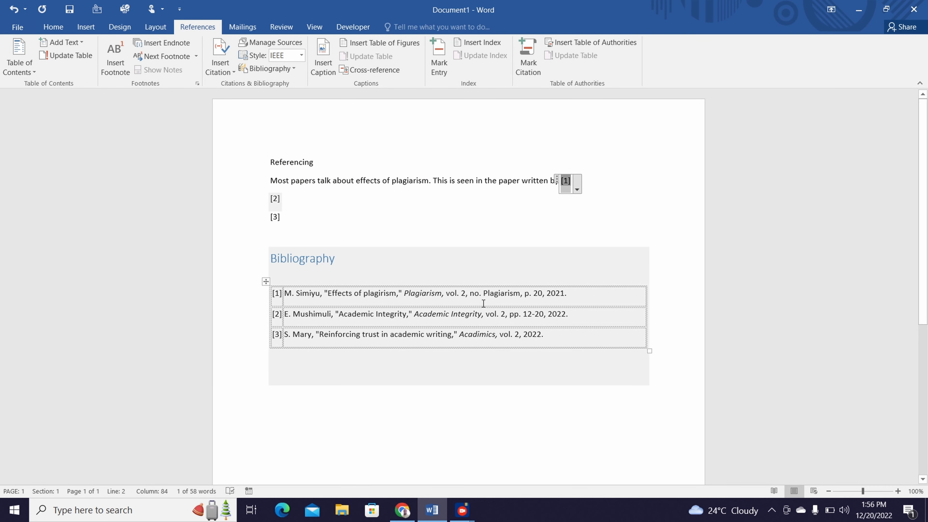
left_click(483, 303)
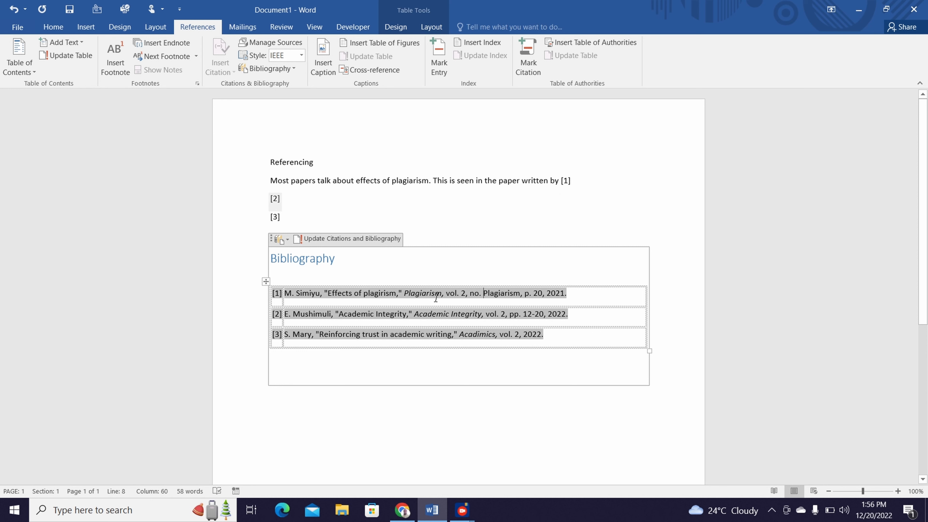
left_click(366, 240)
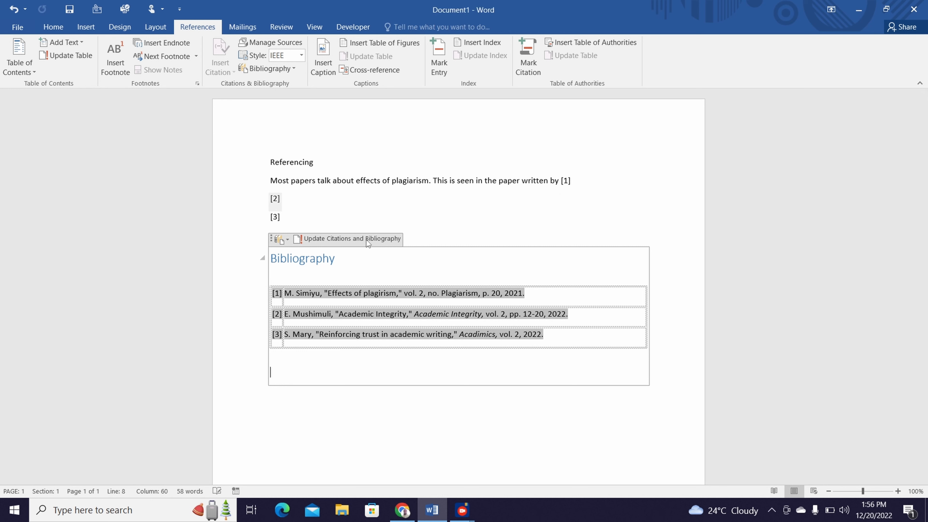
left_click(381, 289)
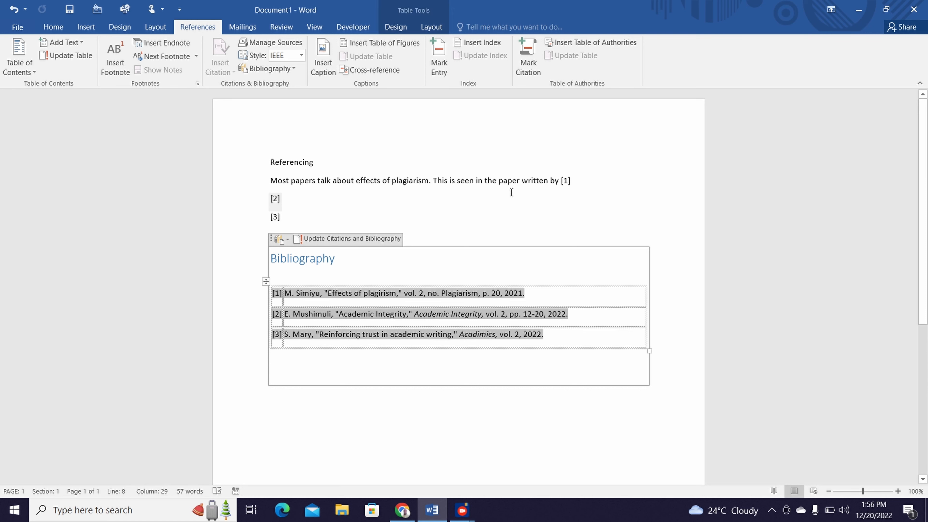
left_click(509, 183)
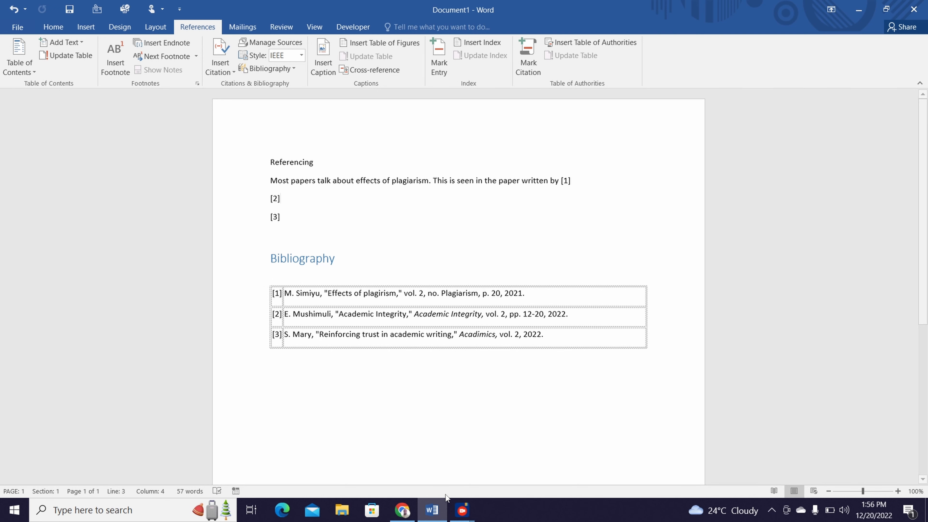
mouse_move(465, 517)
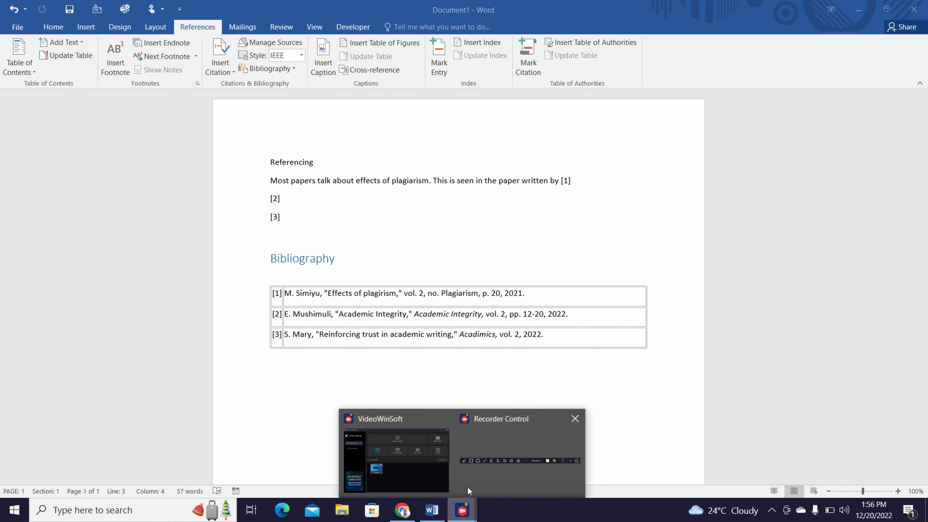
left_click(480, 432)
left_click(548, 455)
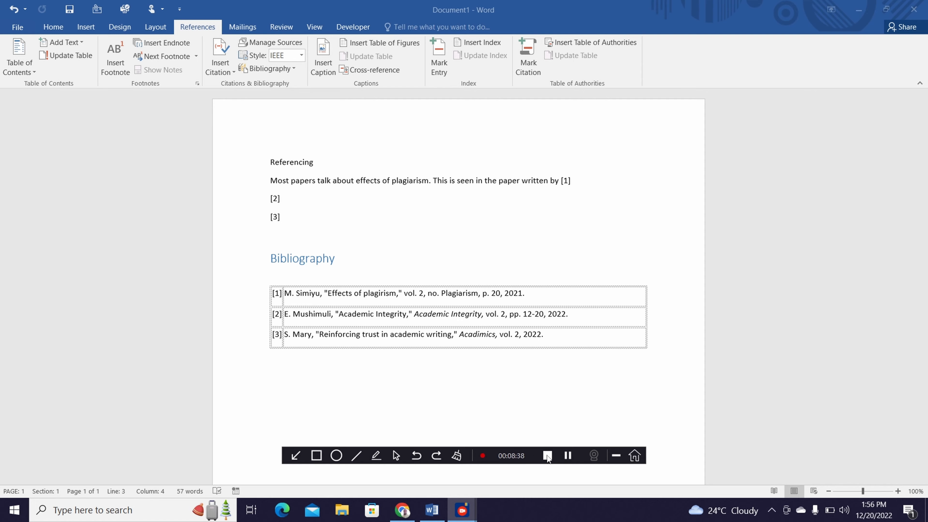